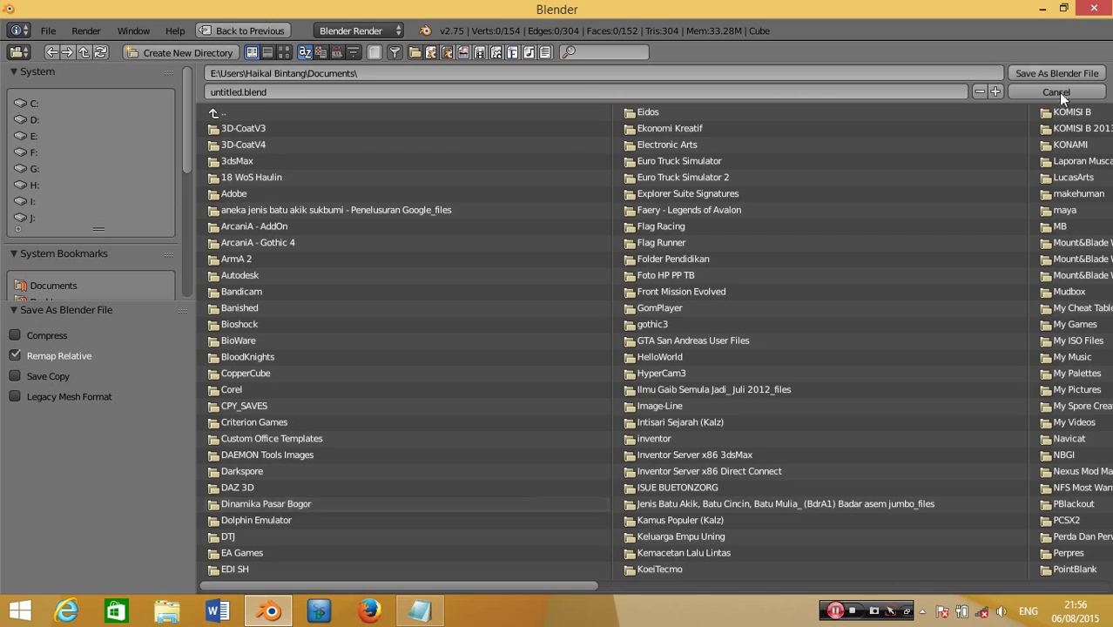
- Cancel the Save As dialog and bring the blank Notepad window to the front
click(1057, 92)
click(417, 615)
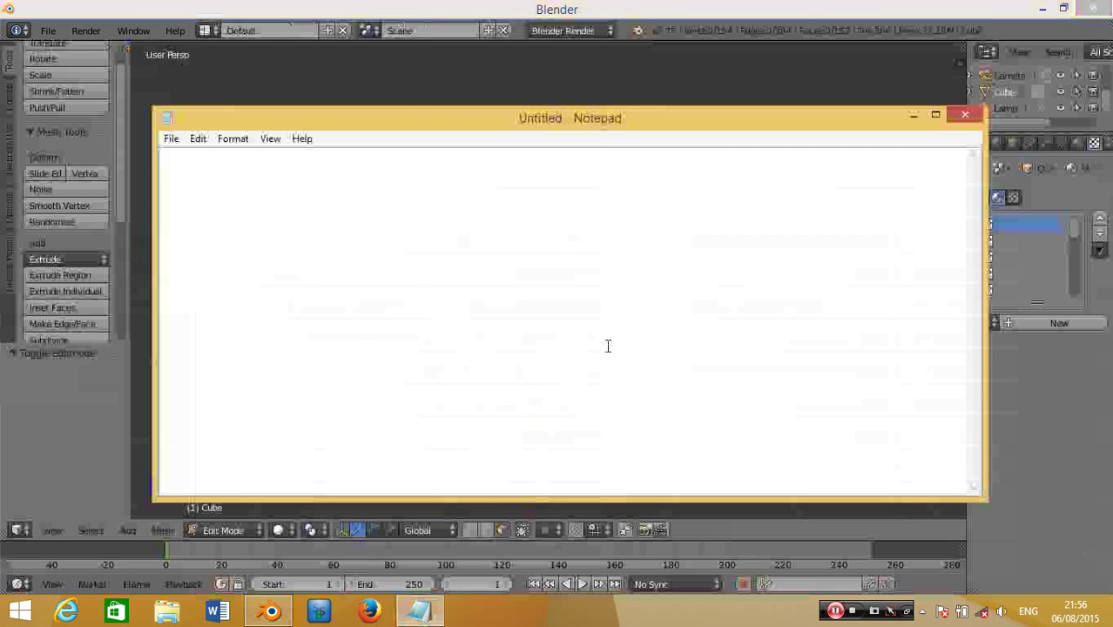
- Type a three-line Indonesian greeting introducing the UV Mapping with Blender tutorial
text(Hello)
text(¬)
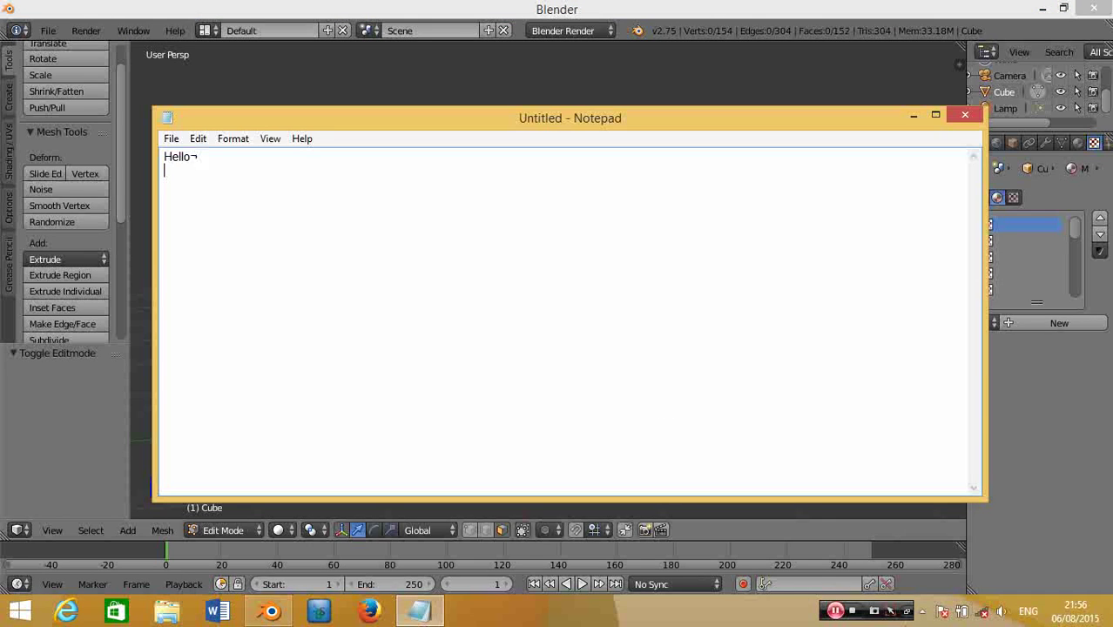
key(super+space)
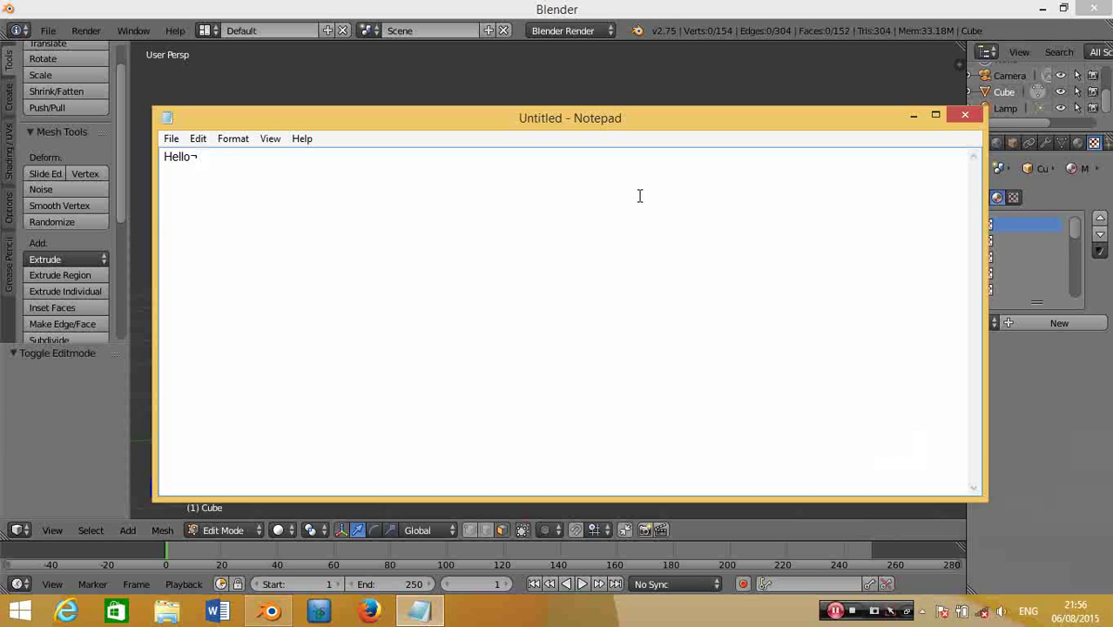
text(Masih bersa)
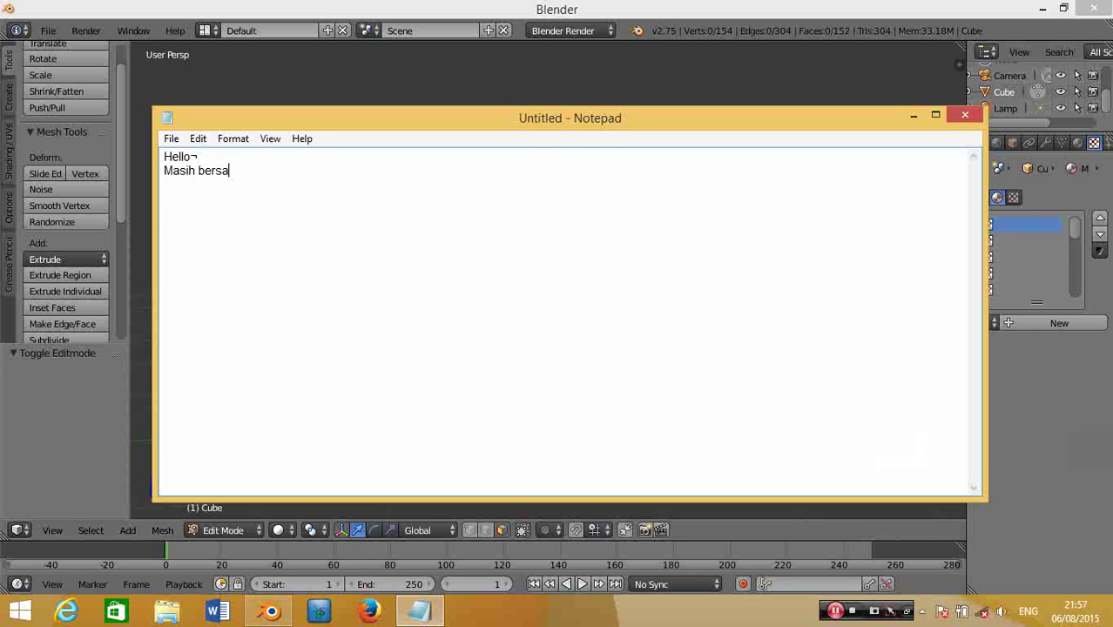
text(ma saya Kalz , Kali ini s)
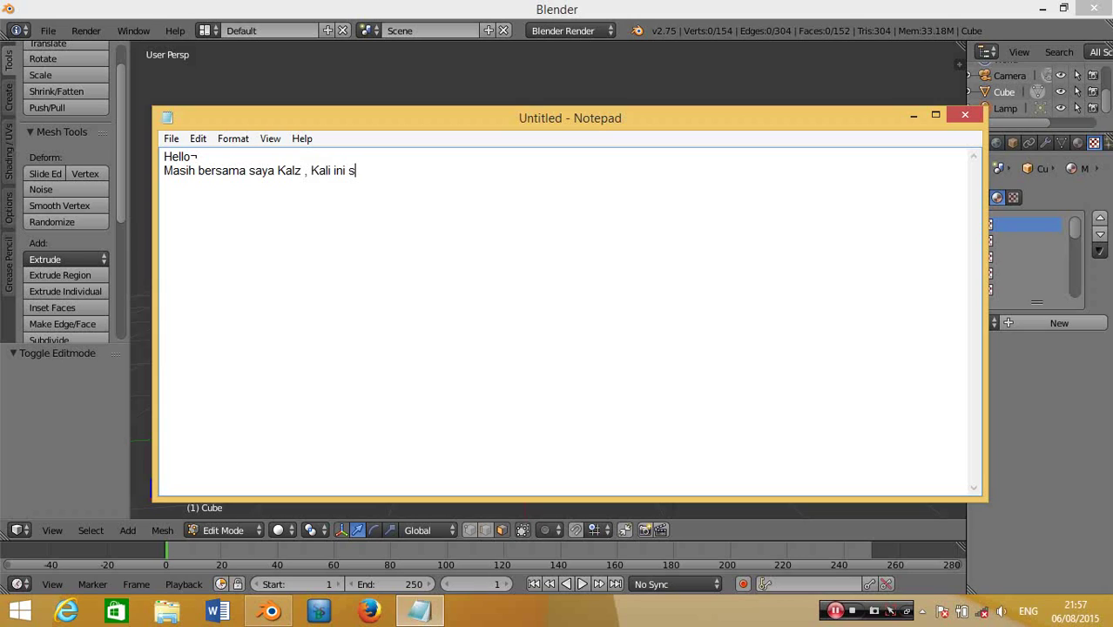
text(aya akan membuat tutorial tent)
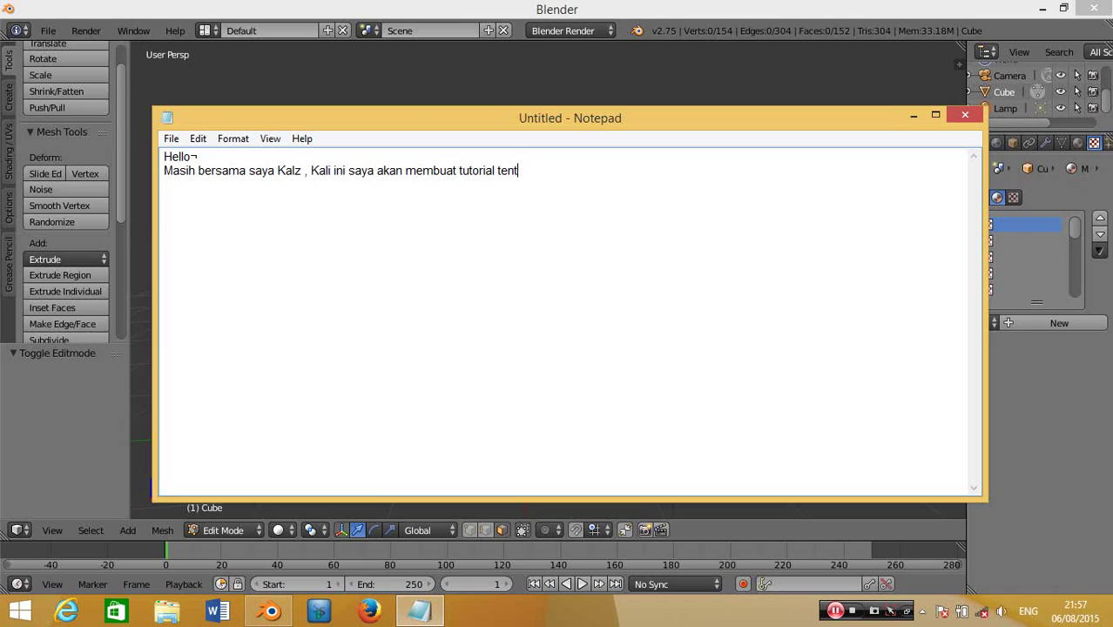
text(ang )
text(mem)
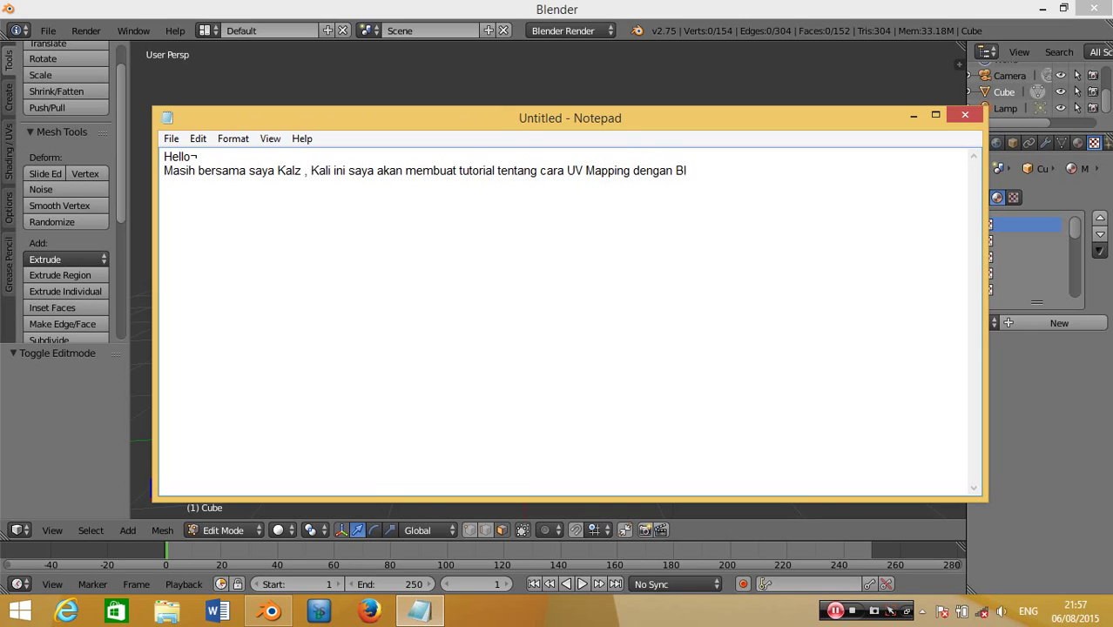
text(ender )
text(Langsung)
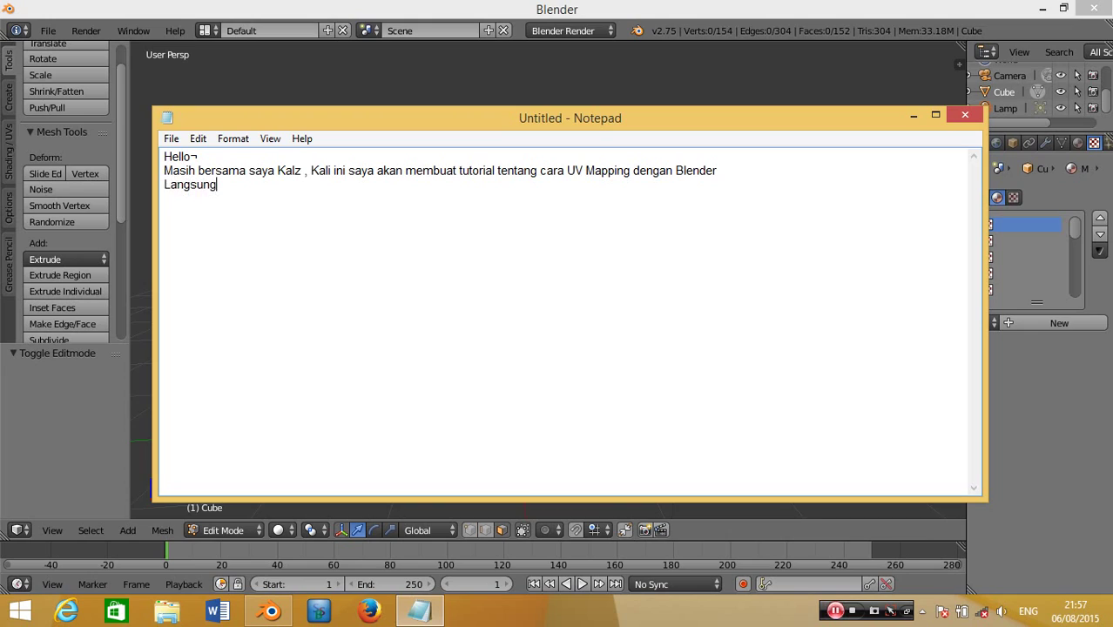
text( saja :))
click(17, 448)
- Zoom in on the vase body and switch to edge select mode
scroll(563, 411, up, 3)
shift+middle_drag(597, 430, 595, 252)
scroll(595, 252, up, 2)
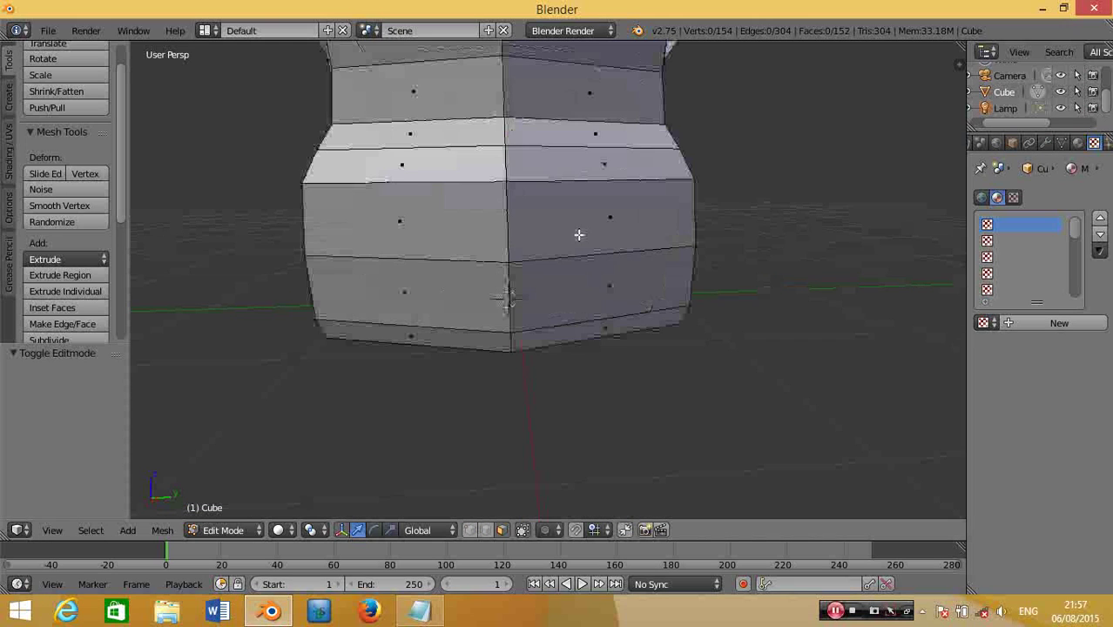
scroll(558, 288, down, 5)
click(483, 533)
mouse_move(542, 424)
middle_down()
mouse_move(593, 285)
mouse_move(688, 243)
mouse_move(696, 209)
mouse_move(633, 231)
mouse_move(601, 279)
mouse_move(594, 229)
middle_up()
- Select the vertical corner edge at the rim of the vase's base
right_click(557, 171)
scroll(545, 299, up, 5)
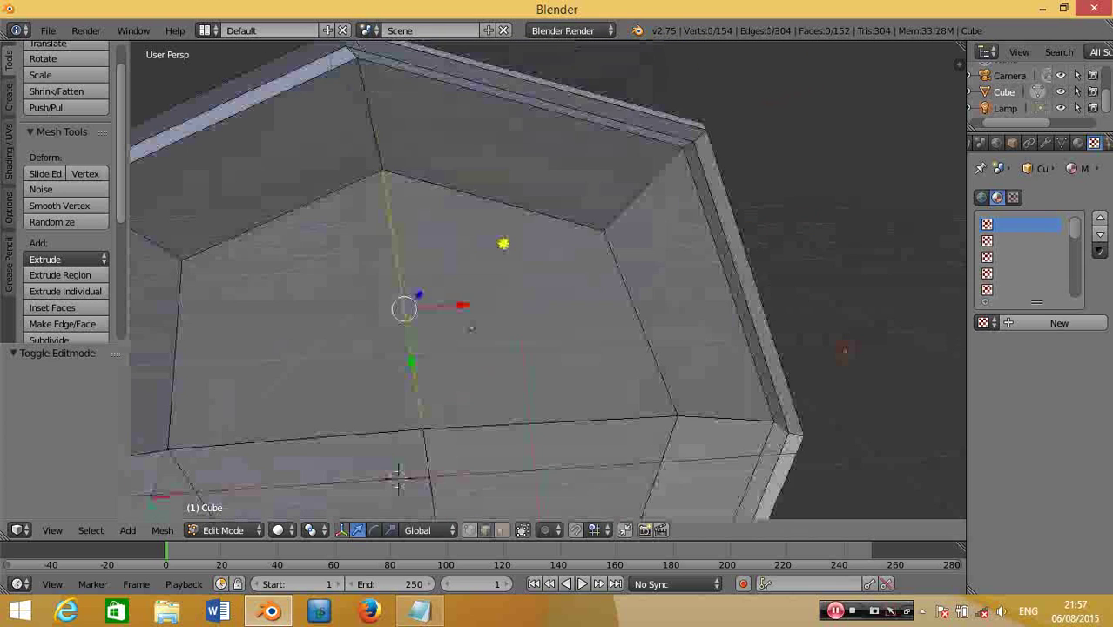
mouse_move(397, 476)
middle_down()
mouse_move(392, 417)
mouse_move(512, 218)
middle_up()
scroll(513, 229, up, 2)
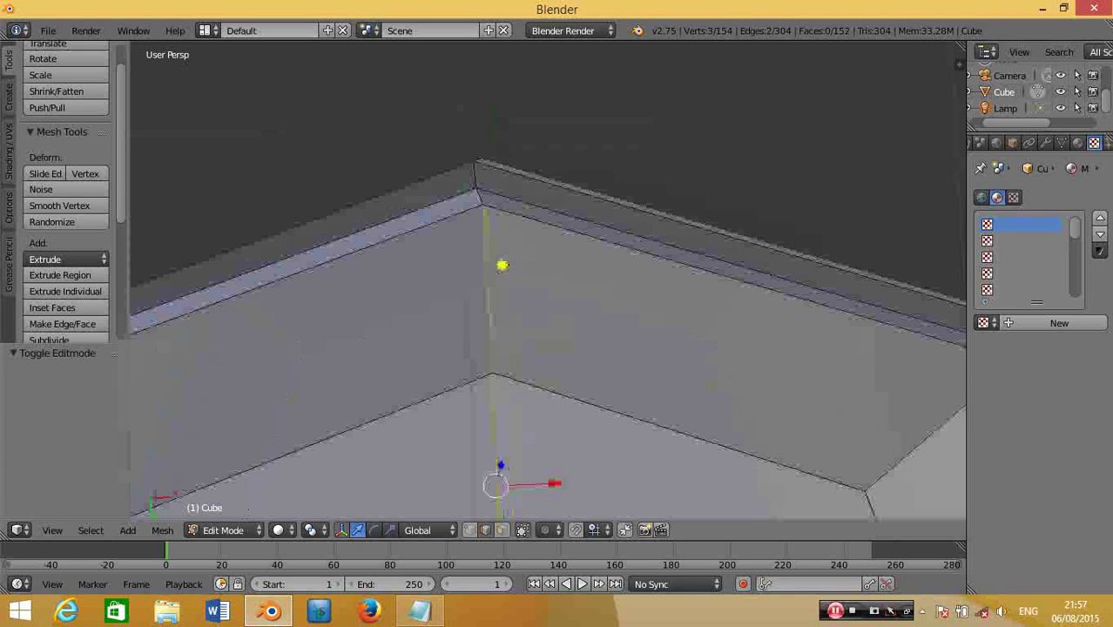
scroll(505, 200, up, 2)
scroll(502, 167, up, 2)
right_click(495, 95)
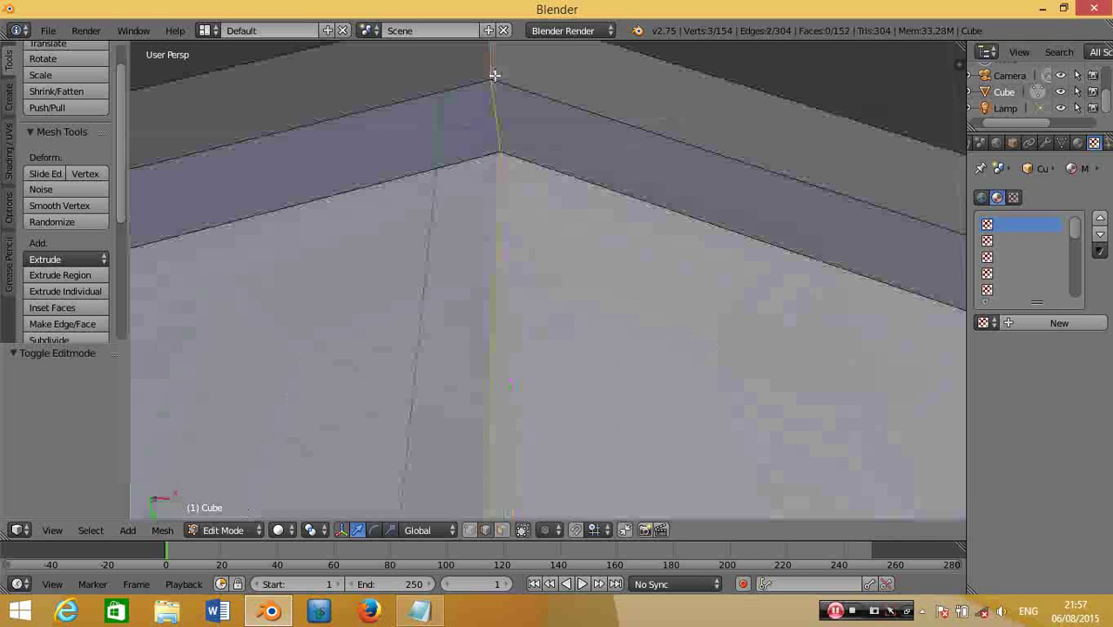
- Extend the edge selection up the vertical edge column on the stepped side wall
scroll(501, 130, down, 8)
mouse_move(505, 207)
middle_down()
mouse_move(524, 328)
mouse_move(525, 249)
mouse_move(484, 367)
mouse_move(489, 306)
middle_up()
scroll(521, 334, up, 1)
scroll(496, 250, up, 2)
mouse_move(498, 444)
middle_down()
mouse_move(631, 157)
mouse_move(592, 276)
middle_up()
mouse_move(534, 134)
middle_down()
mouse_move(534, 179)
mouse_move(568, 261)
mouse_move(503, 245)
middle_up()
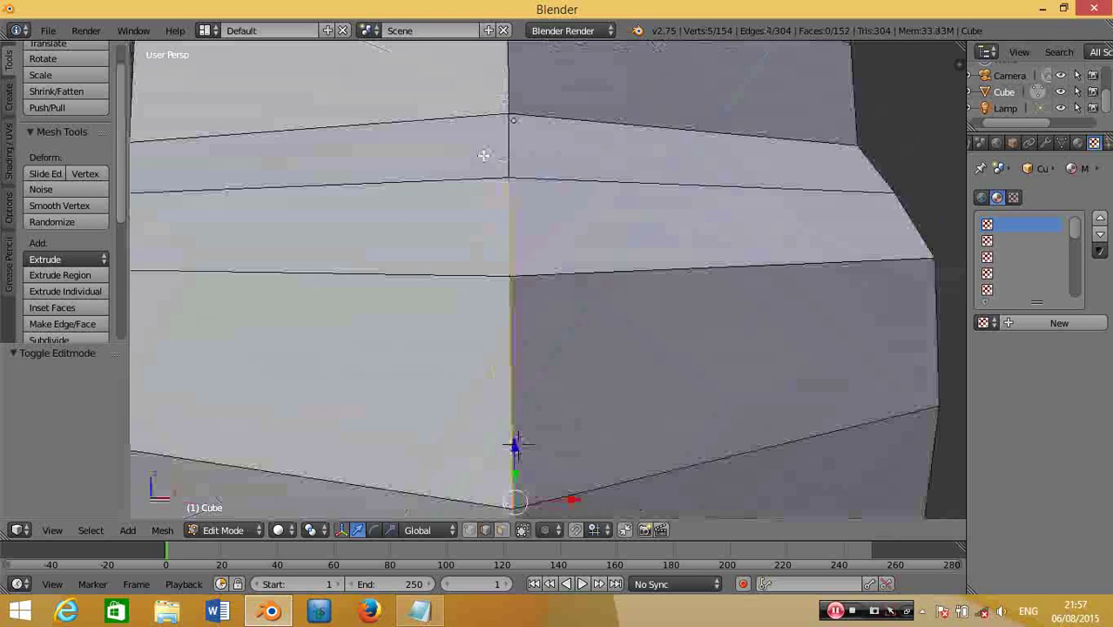
scroll(547, 149, down, 3)
scroll(519, 147, down, 3)
shift+right_click(538, 187)
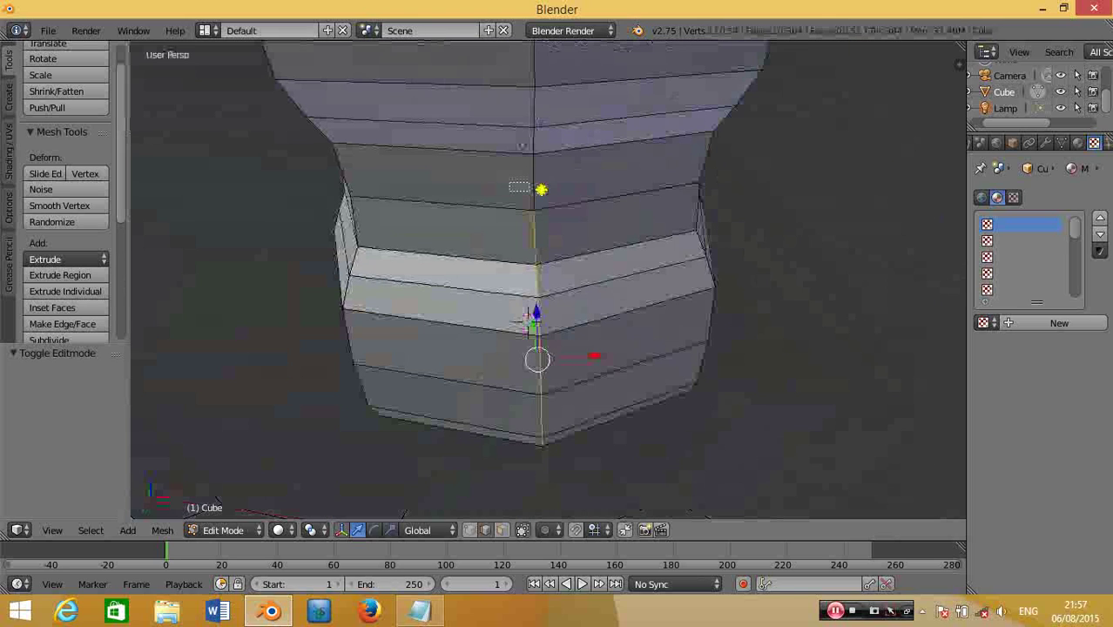
shift+right_click(540, 143)
shift+right_click(539, 109)
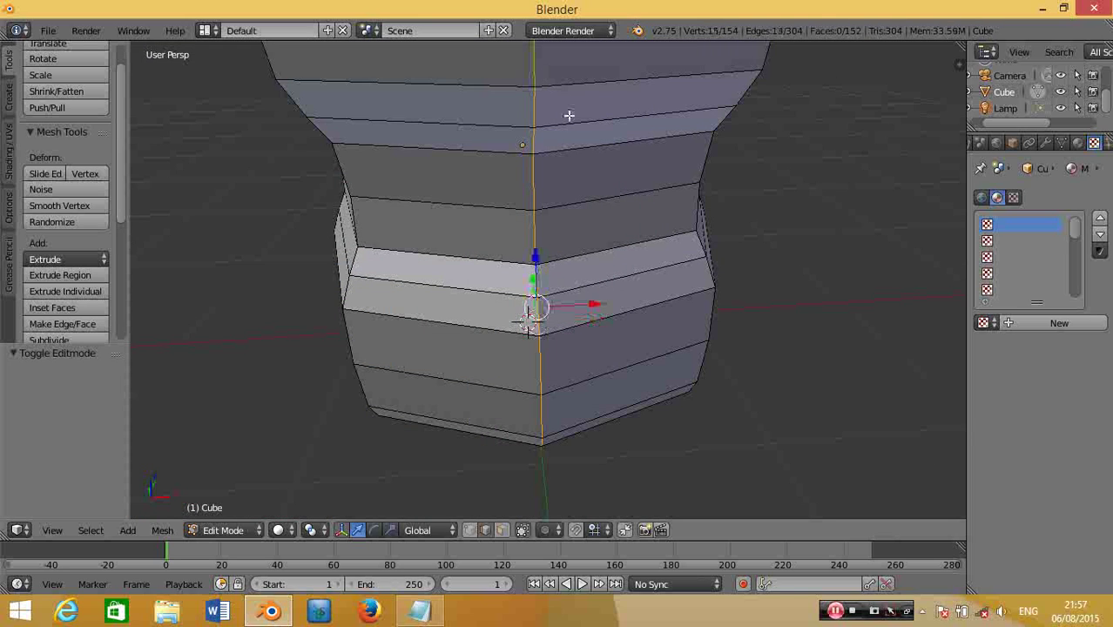
- Continue the edge column to the top rim and add an edge across the base
shift+middle_drag(568, 114, 558, 336)
shift+right_click(499, 221)
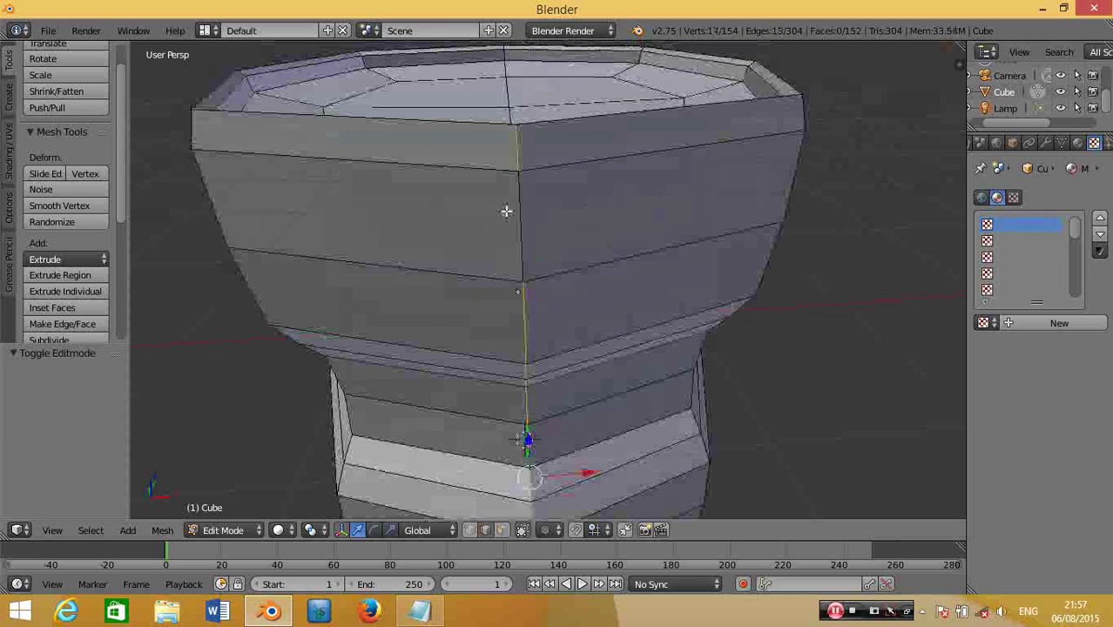
shift+right_click(523, 218)
mouse_move(539, 228)
middle_down()
mouse_move(350, 211)
mouse_move(597, 318)
mouse_move(549, 213)
middle_up()
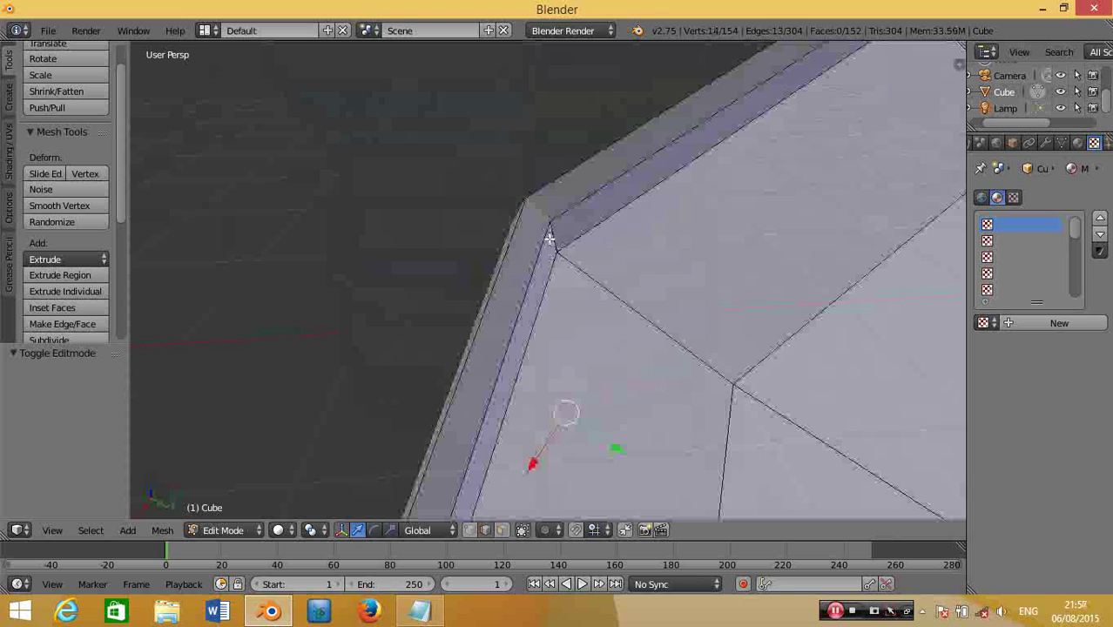
alt+shift+right_click(591, 283)
scroll(784, 438, down, 5)
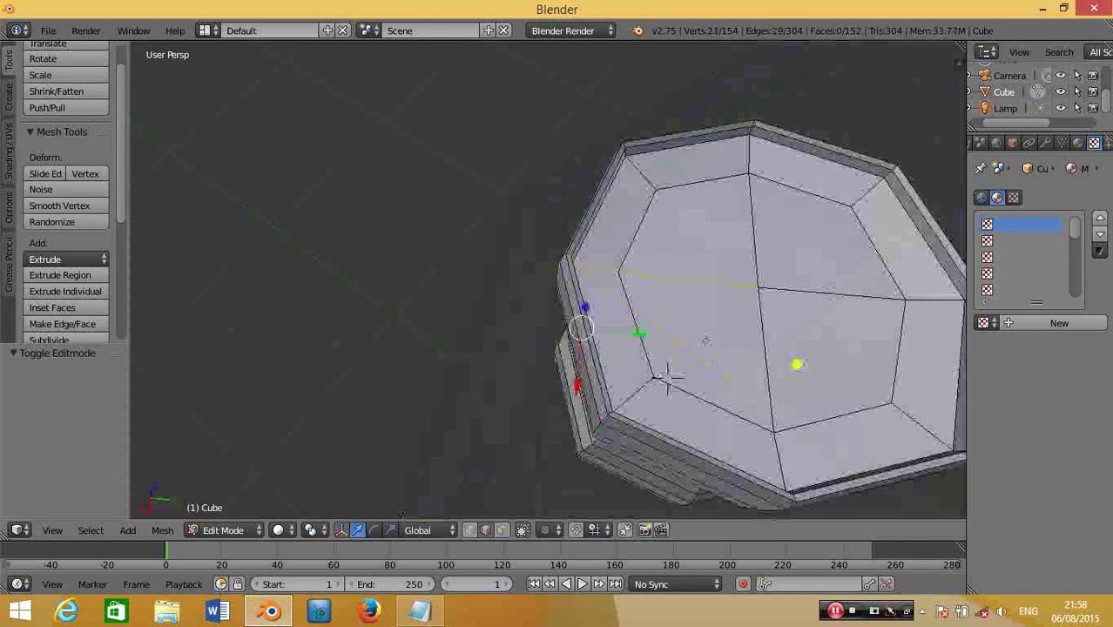
mouse_move(666, 378)
middle_down()
mouse_move(791, 257)
mouse_move(818, 328)
middle_up()
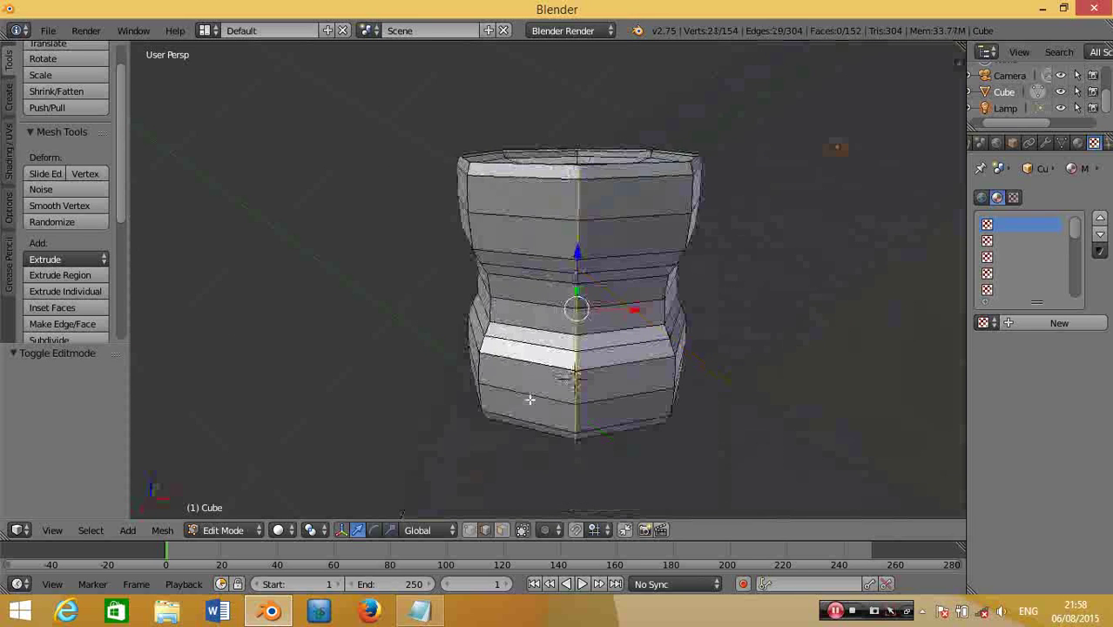
- Open the 3D view's Properties sidebar and scroll through its panels
click(954, 63)
scroll(860, 281, down, 5)
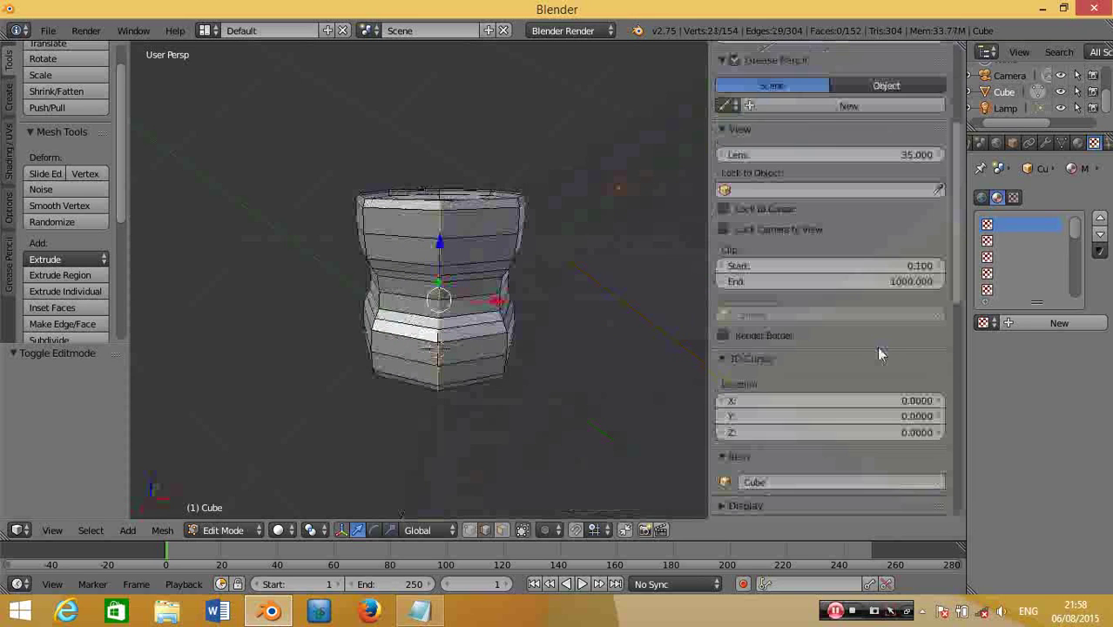
scroll(877, 346, down, 3)
scroll(871, 352, down, 5)
scroll(868, 354, down, 5)
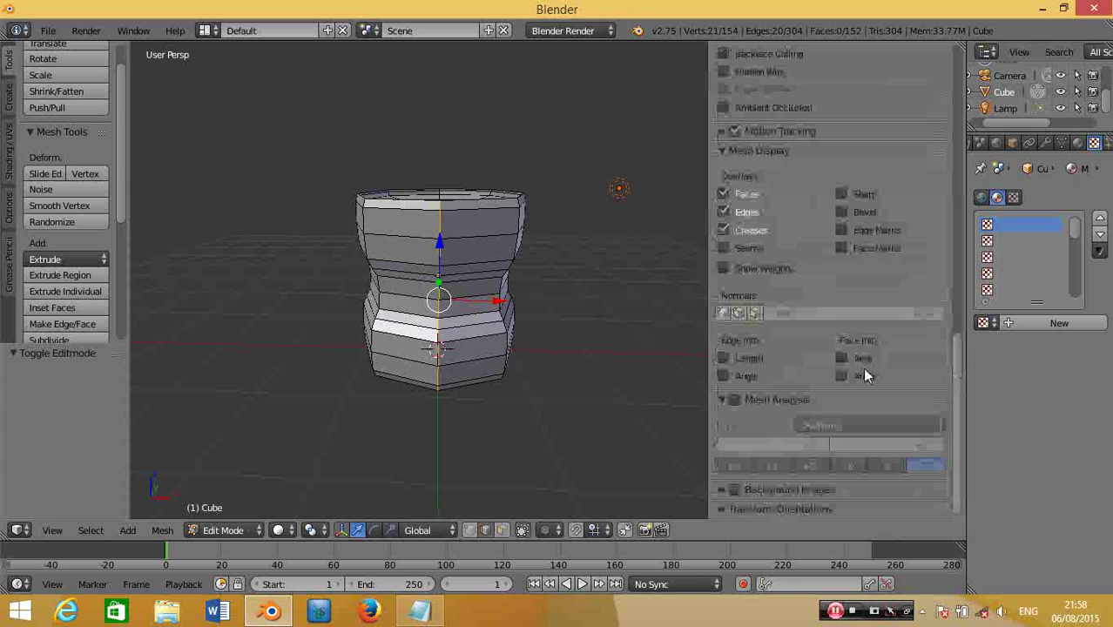
- Expand and collapse Background Images, then expand Transform Orientations and its list
click(798, 489)
scroll(798, 489, down, 1)
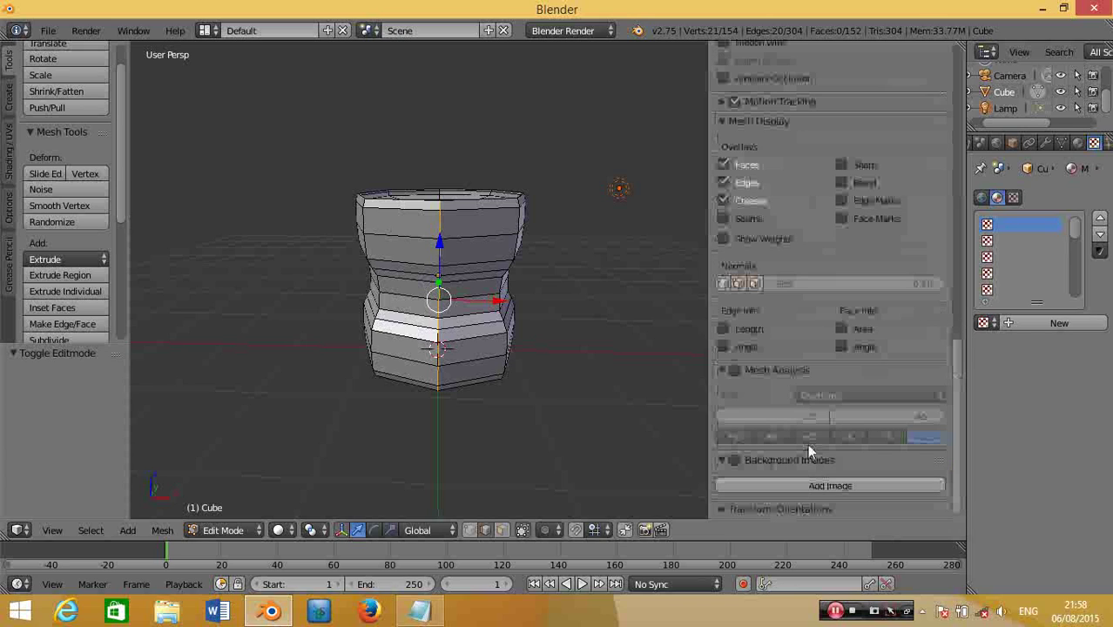
click(803, 461)
click(782, 479)
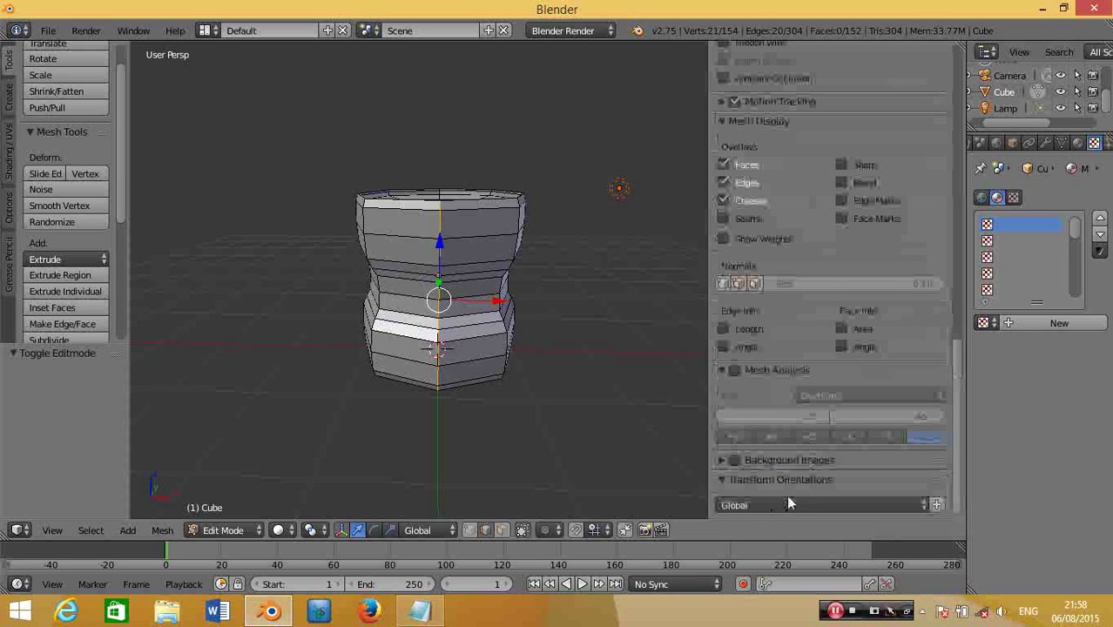
click(788, 503)
scroll(864, 375, up, 2)
scroll(864, 374, up, 5)
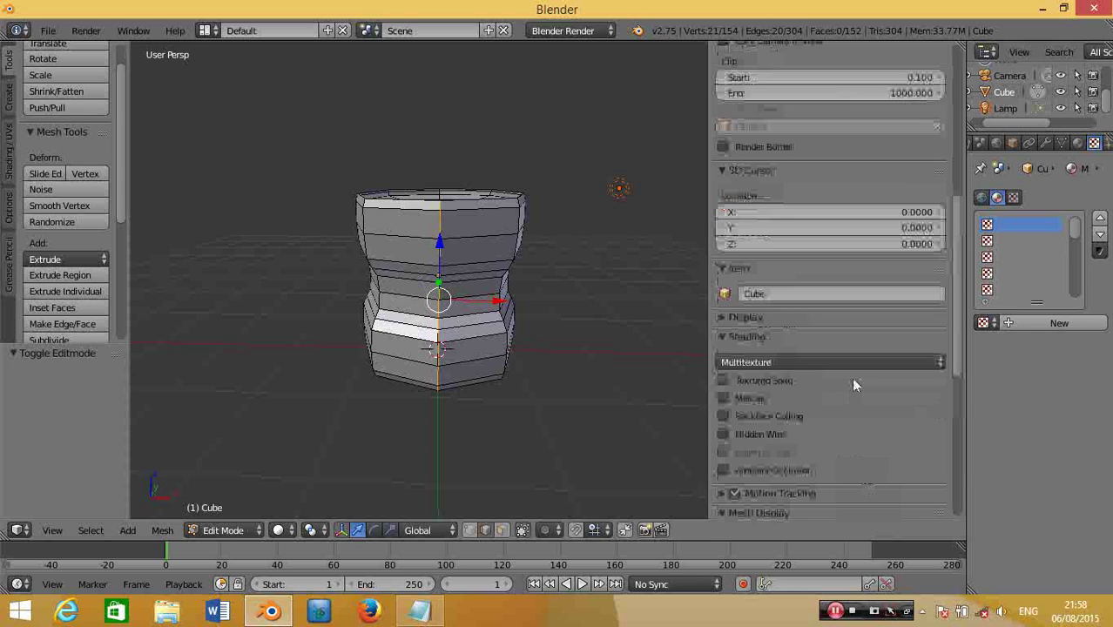
scroll(863, 370, up, 6)
scroll(864, 371, up, 3)
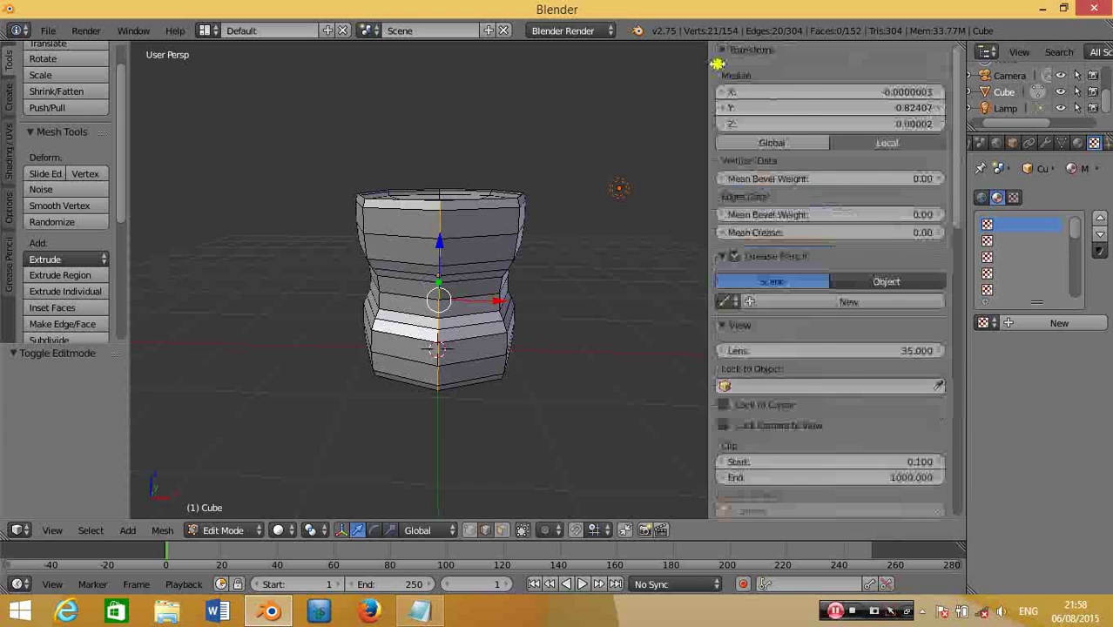
- Close the sidebar and mark the selected edges as a seam
key(n)
key(ctrl+e)
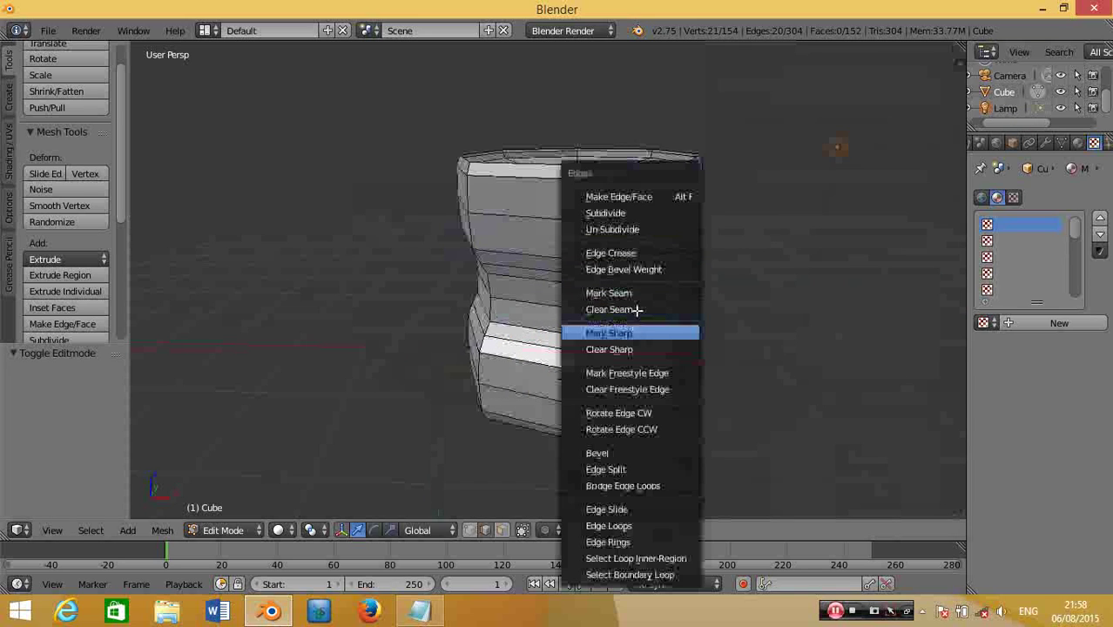
click(645, 293)
- Unwrap the whole vase mesh and split the viewport into two equal views
key(Tab)
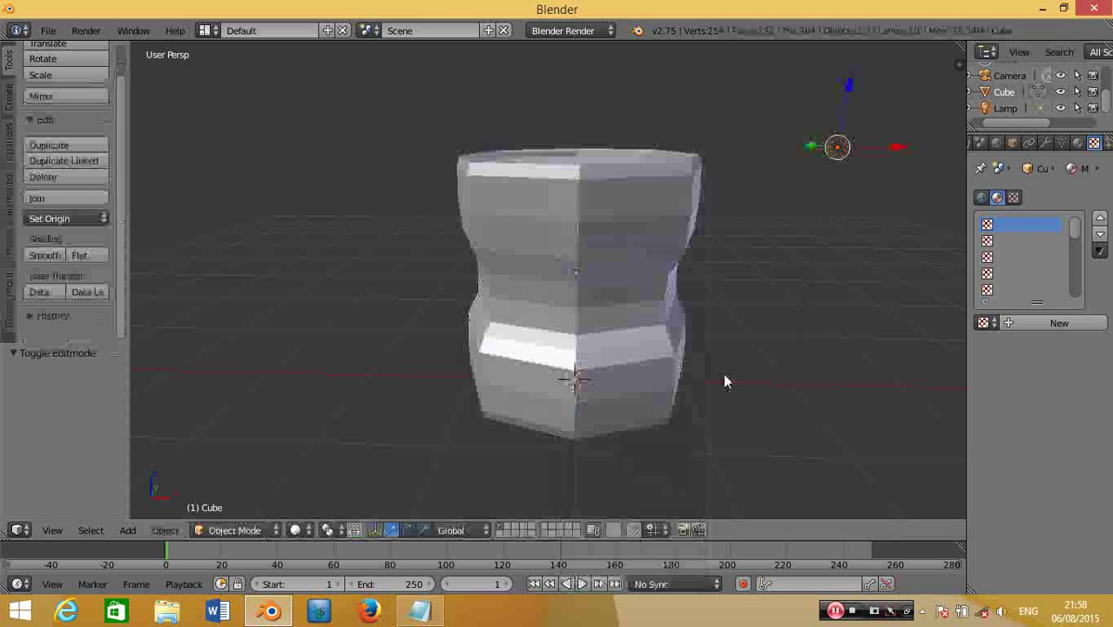
middle_drag(725, 378, 617, 409)
key(Tab)
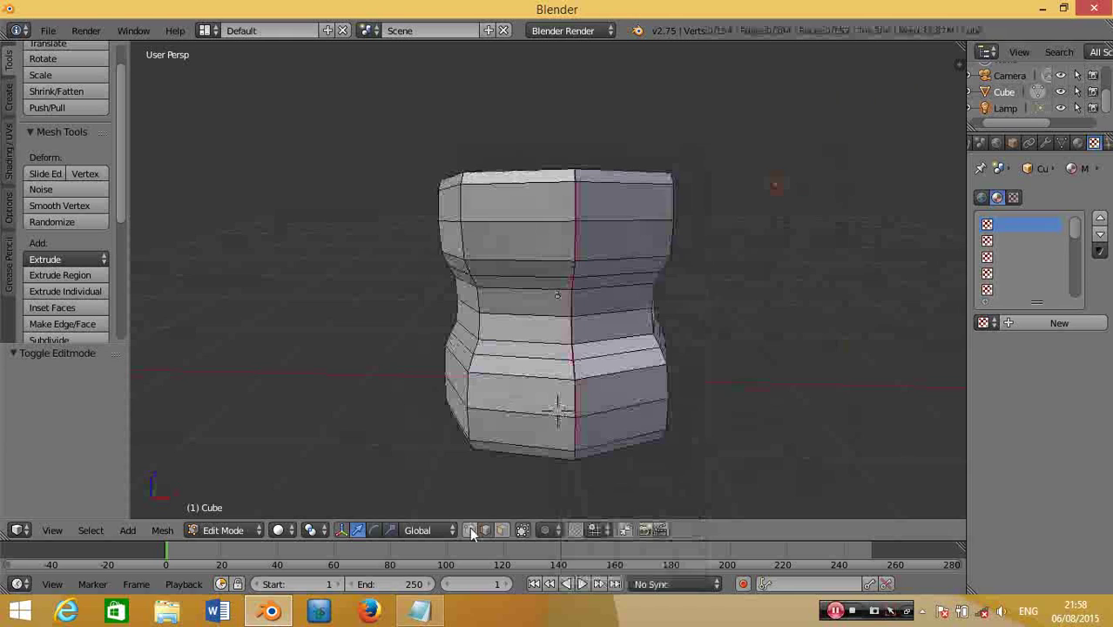
key(a)
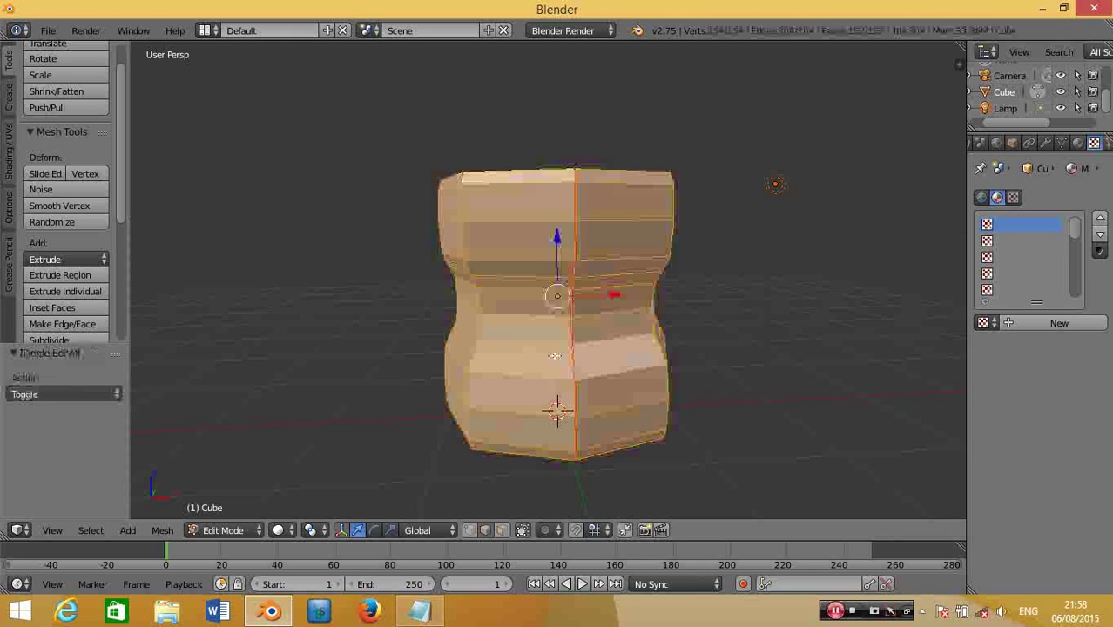
key(u)
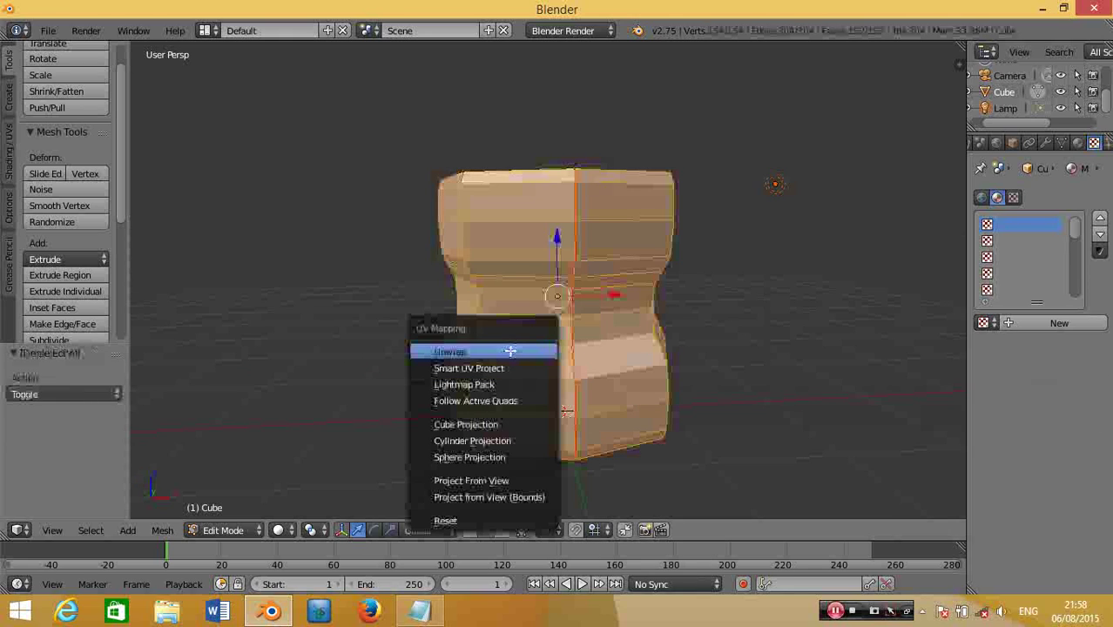
click(498, 352)
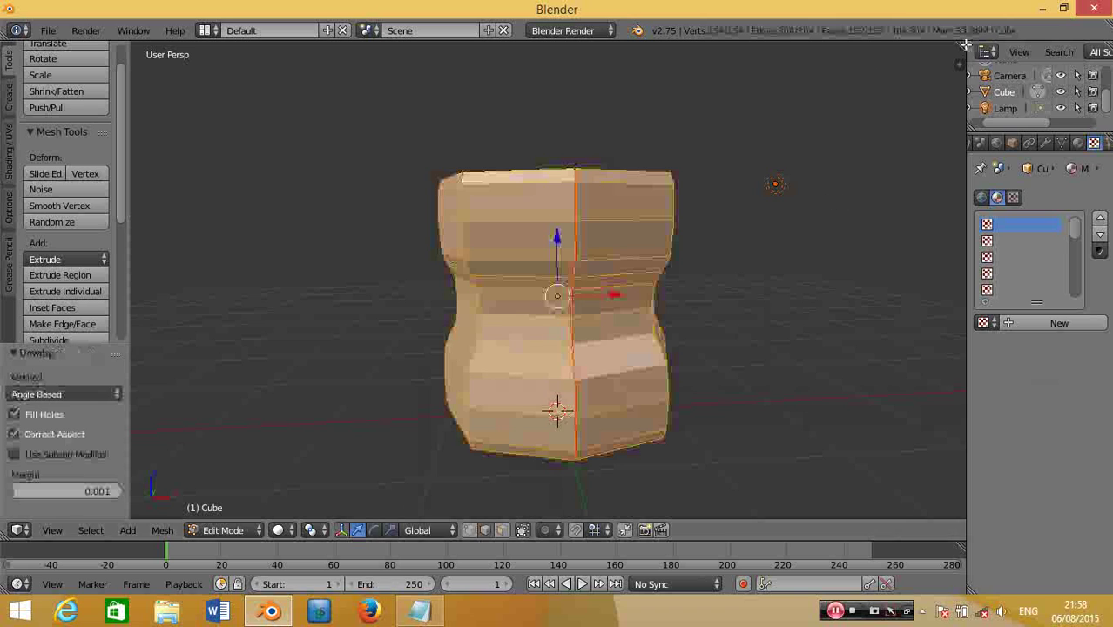
drag(959, 63, 859, 62)
drag(816, 137, 584, 136)
- Set the second view to the UV/Image Editor and unlink its texture image
click(600, 530)
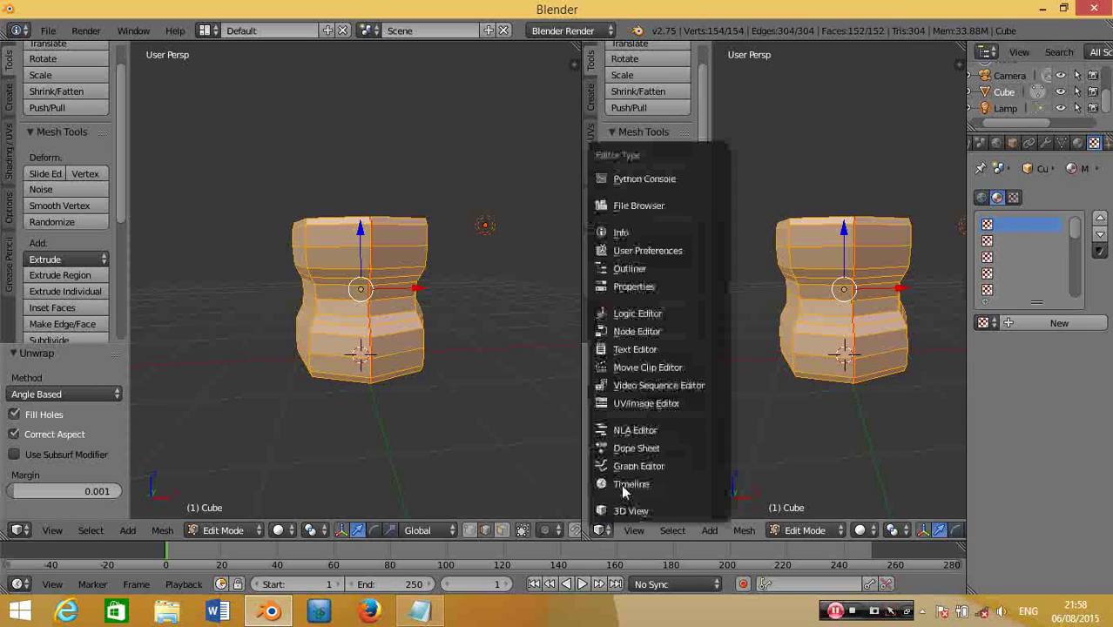
click(645, 402)
scroll(822, 369, down, 5)
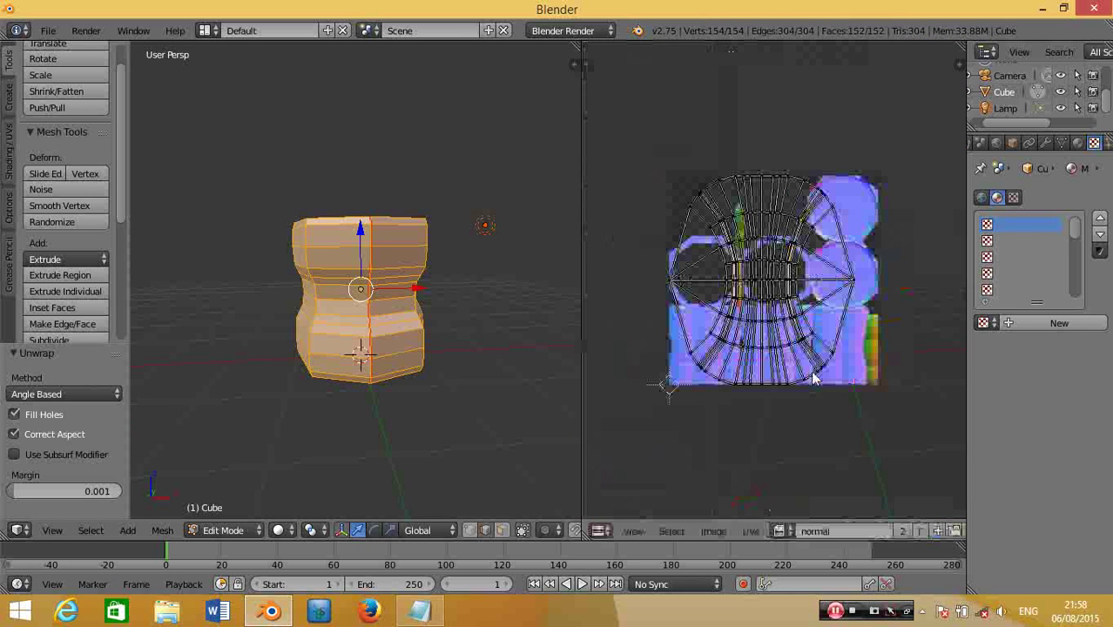
scroll(810, 396, up, 2)
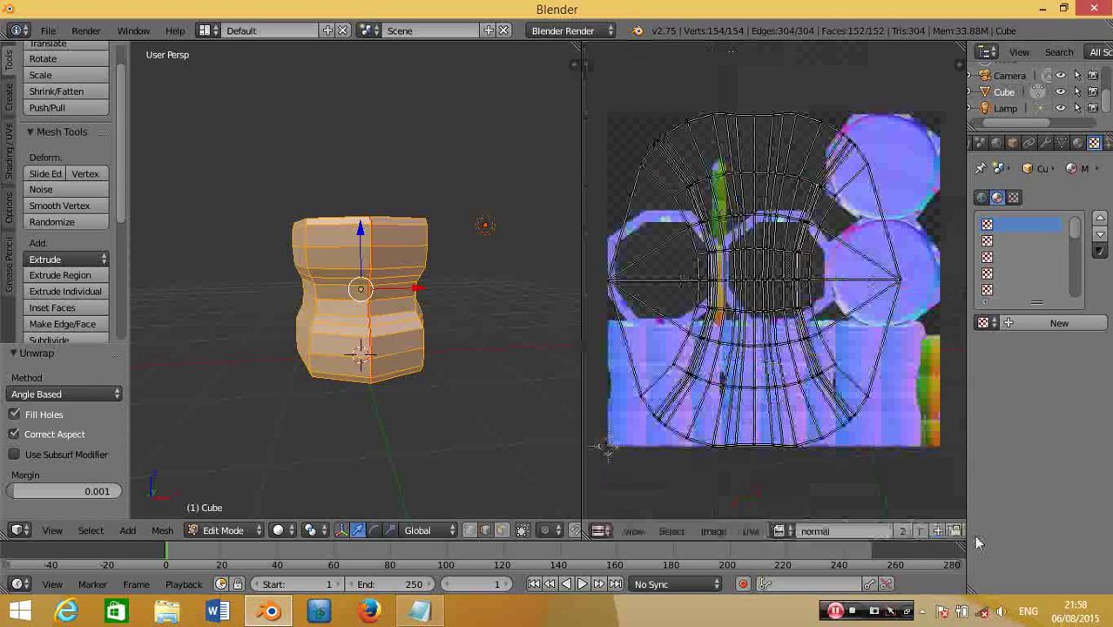
scroll(945, 534, down, 2)
click(938, 530)
scroll(840, 373, up, 2)
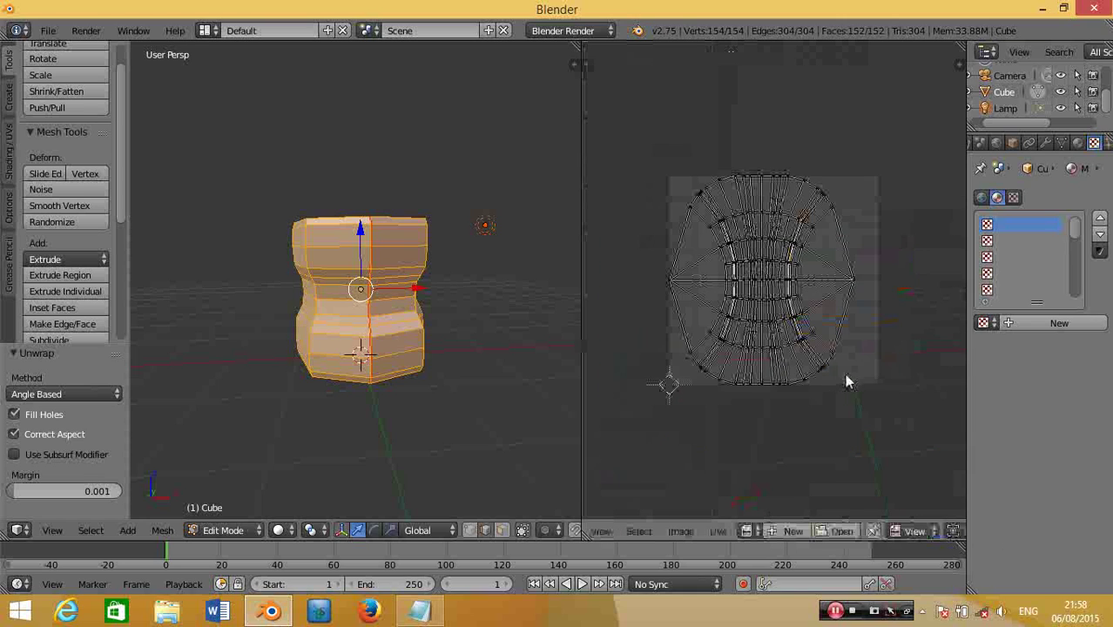
scroll(845, 381, down, 2)
- Select all UVs, scale them to 0.930, shift them along X, then deselect
drag(624, 128, 860, 394)
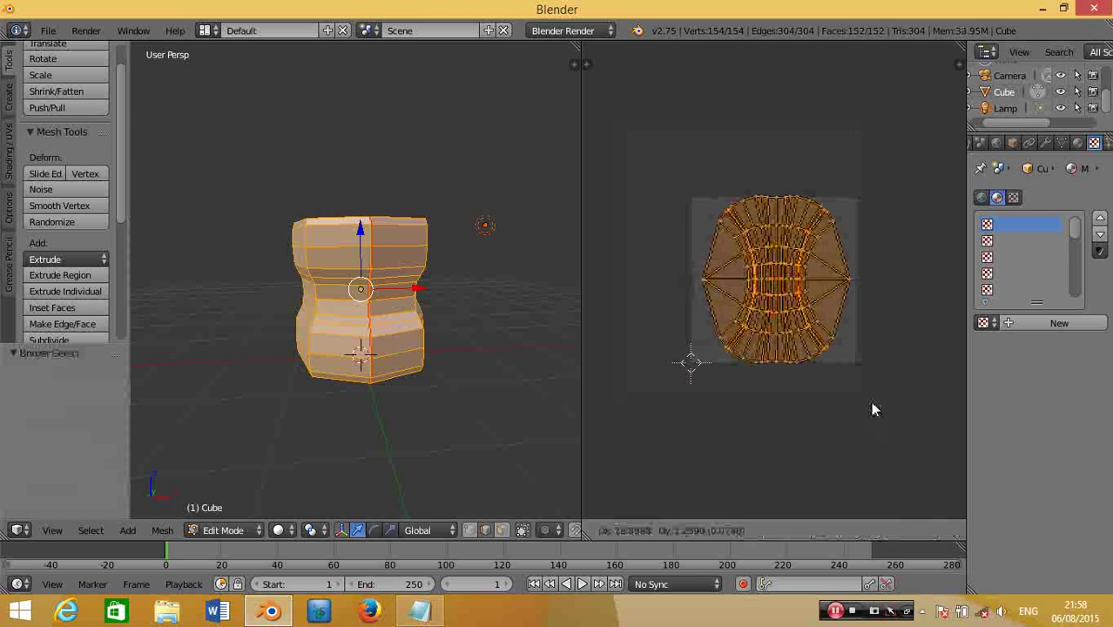
scroll(862, 401, up, 2)
key(s)
click(857, 394)
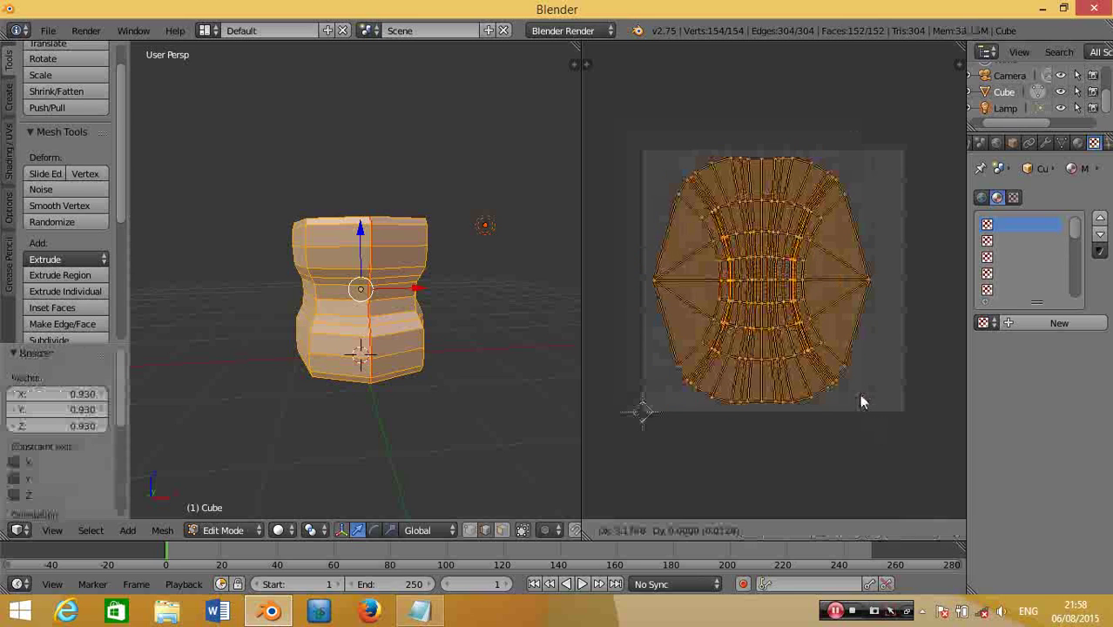
key(g)
key(x)
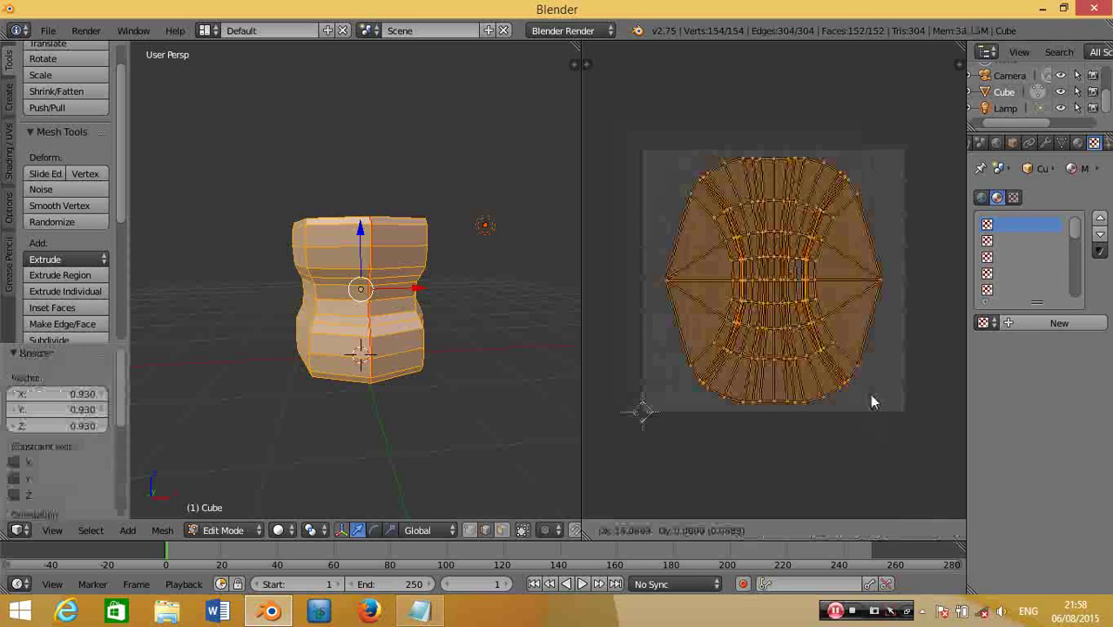
click(870, 394)
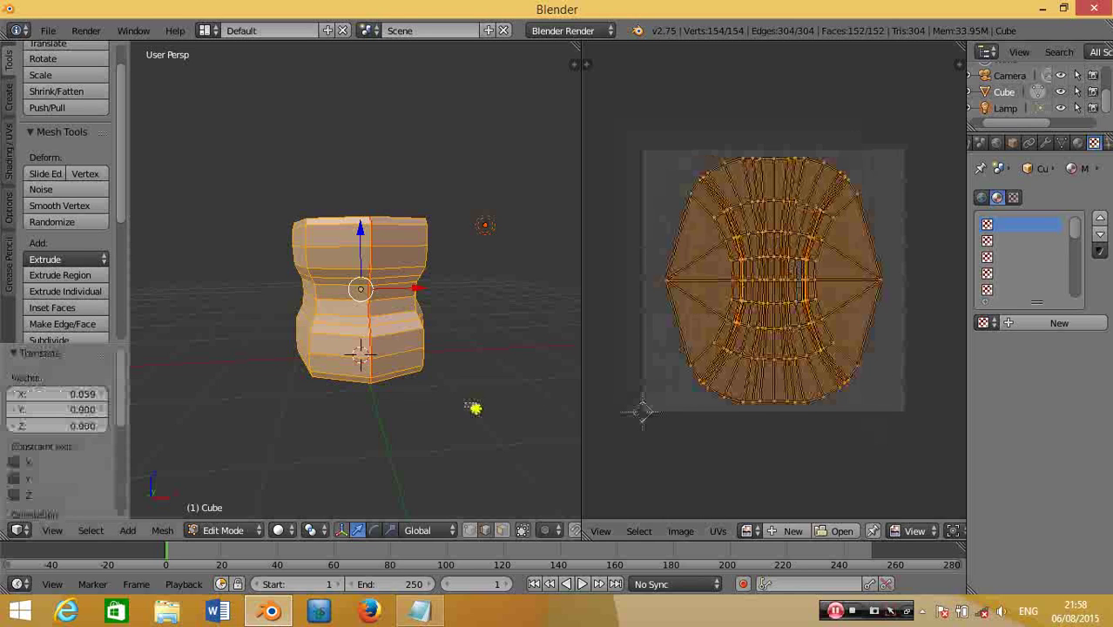
key(a)
click(433, 620)
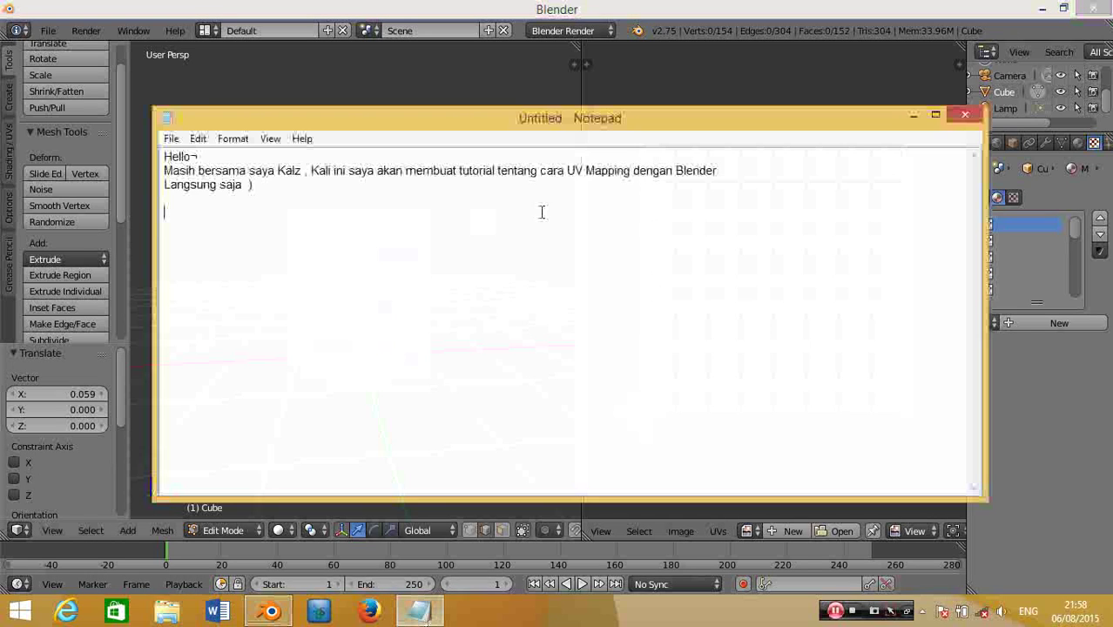
- Back in Blender, reselect the whole vase mesh in Edit Mode
key(alt+Tab)
key(Tab)
key(Tab)
key(a)
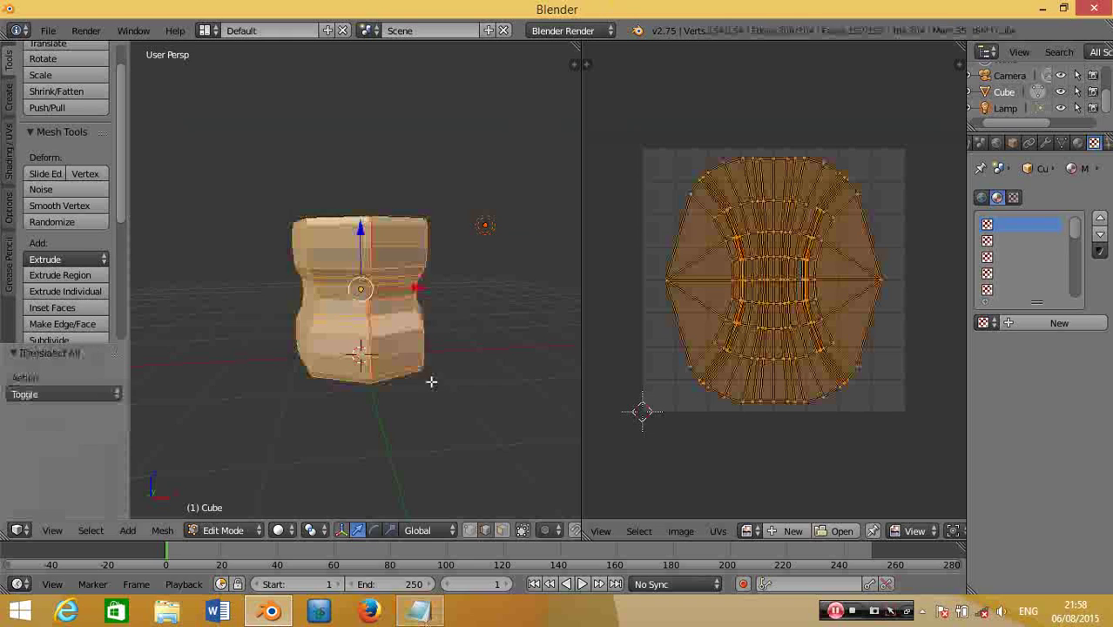
- Add Notepad lines introducing Smart UV Project as a simpler, automatic UV mapping method
click(435, 621)
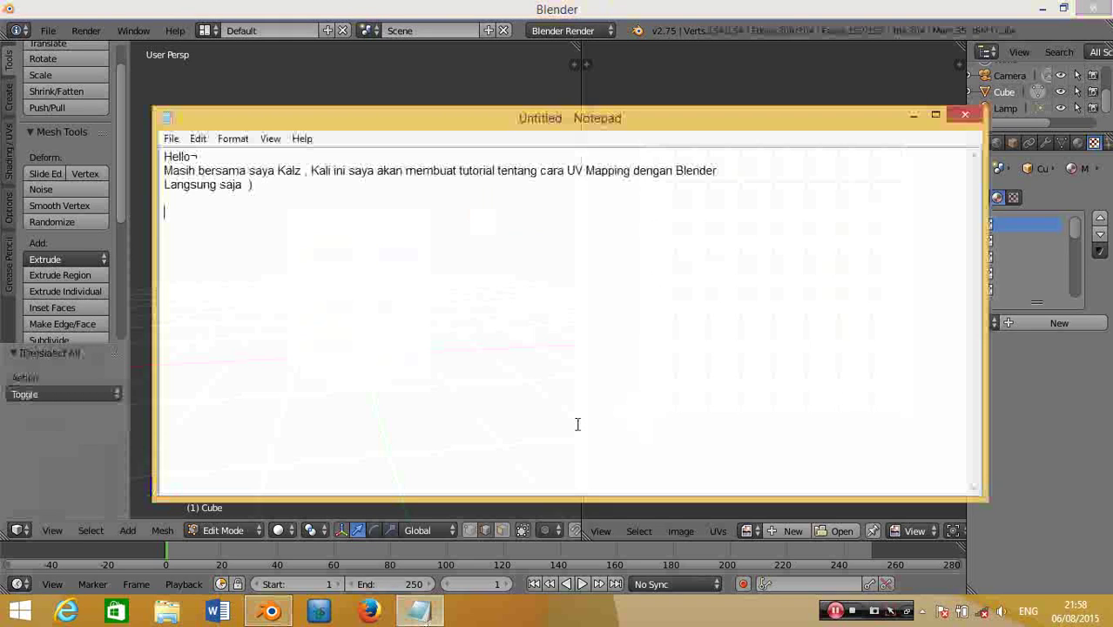
text(Cukup simple bukan?)
text(Aa)
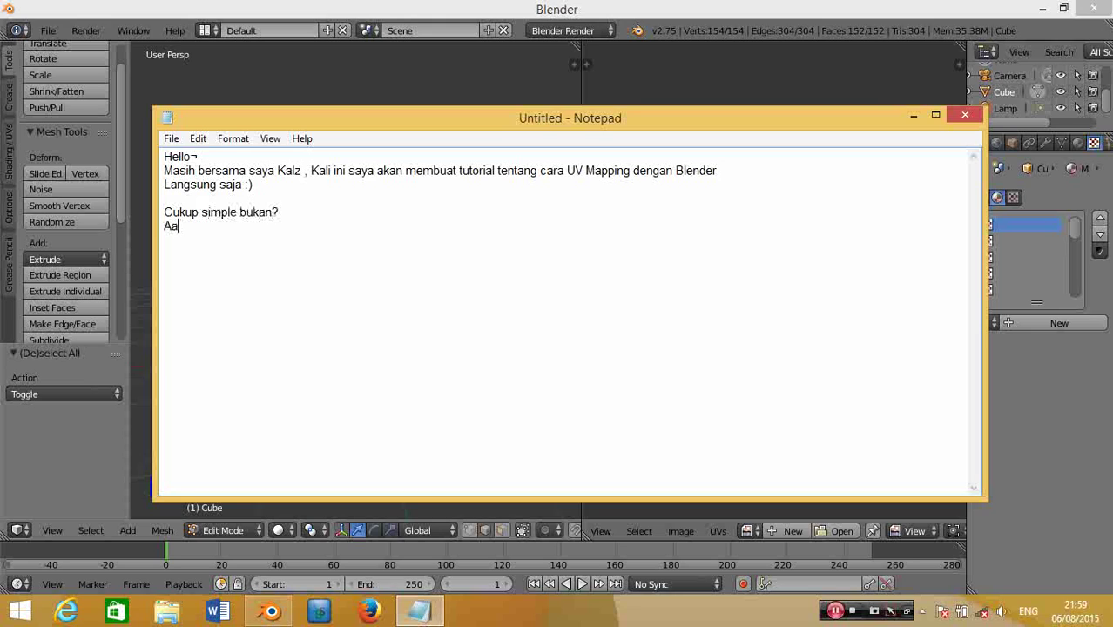
key(BackSpace)
text(da cara lagi )
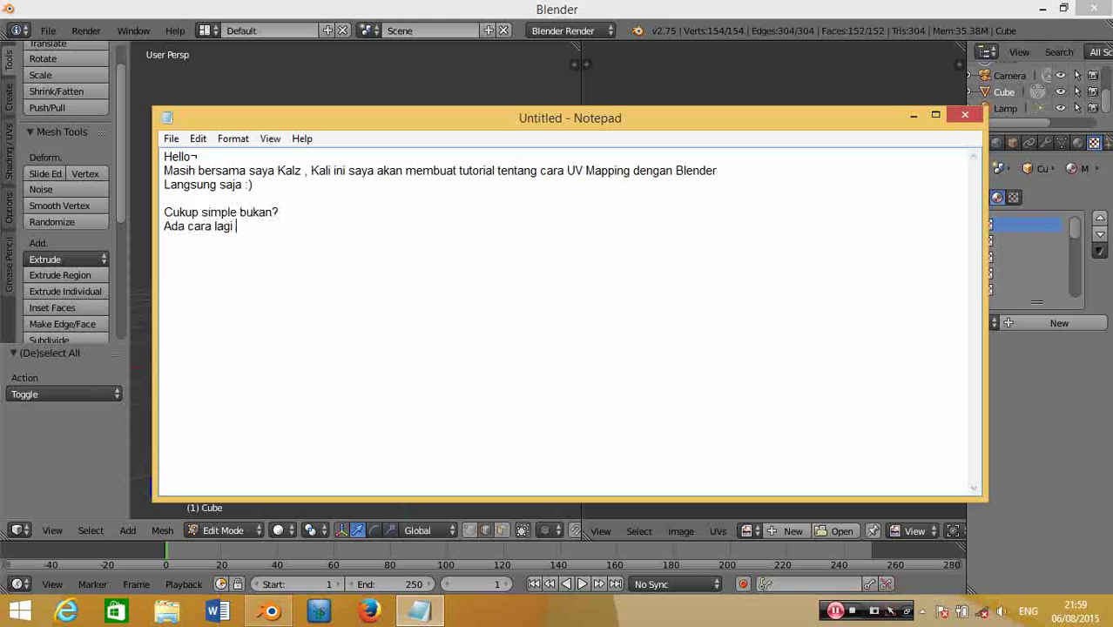
text(yang lebi)
text(h simple dengan )
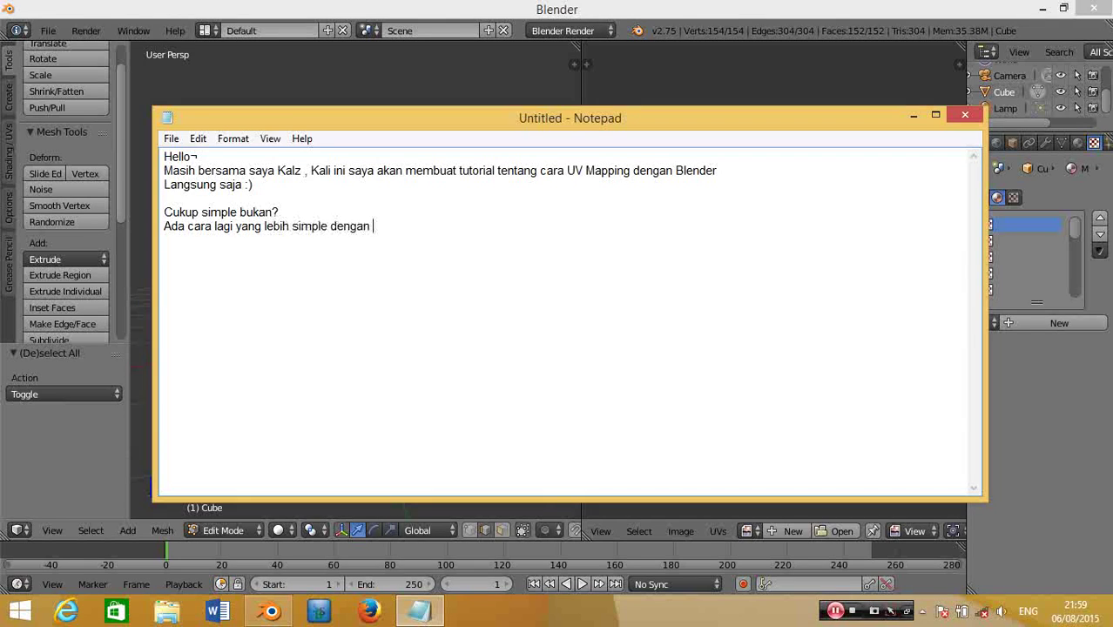
text(smart UV project)
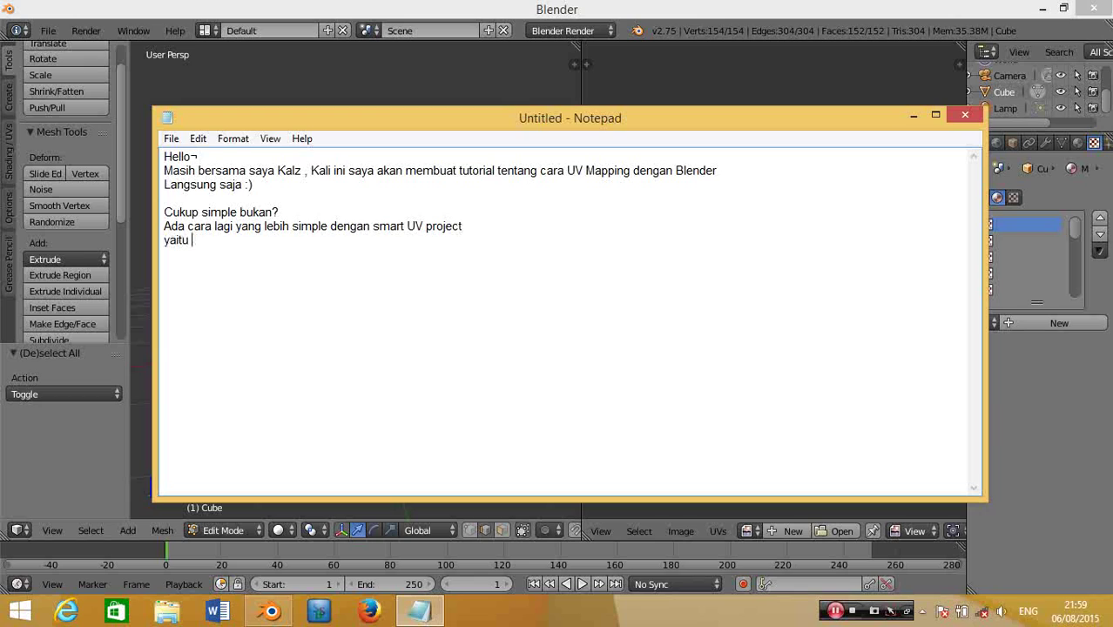
text( sebuah system y)
text(ang)
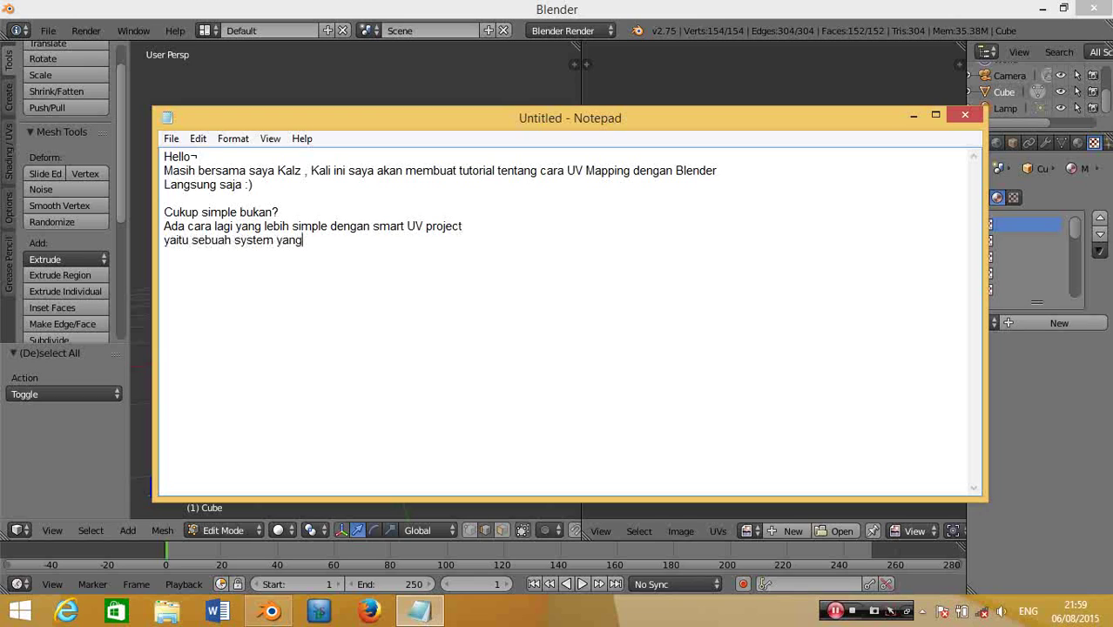
text( akan mem)
text(buat object )
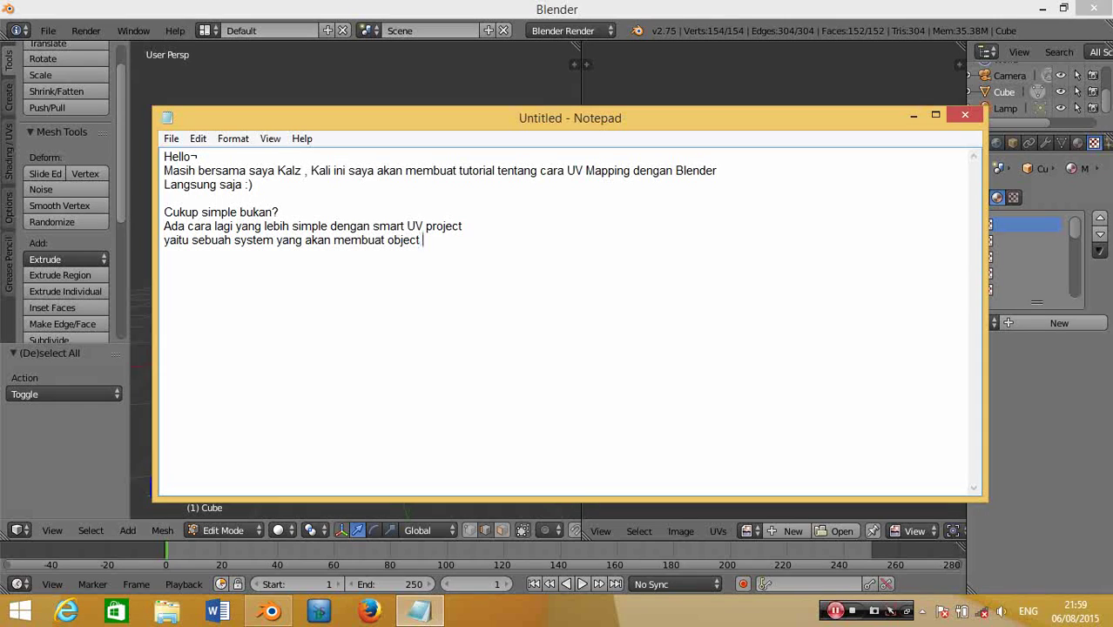
text(ter UV Map secara)
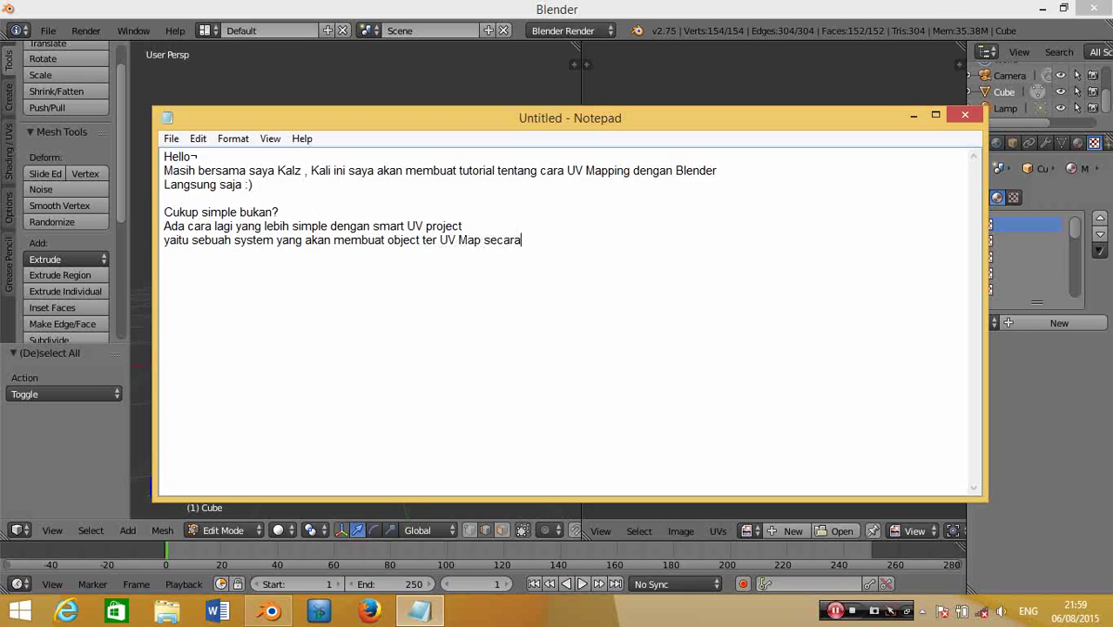
text( otomatis)
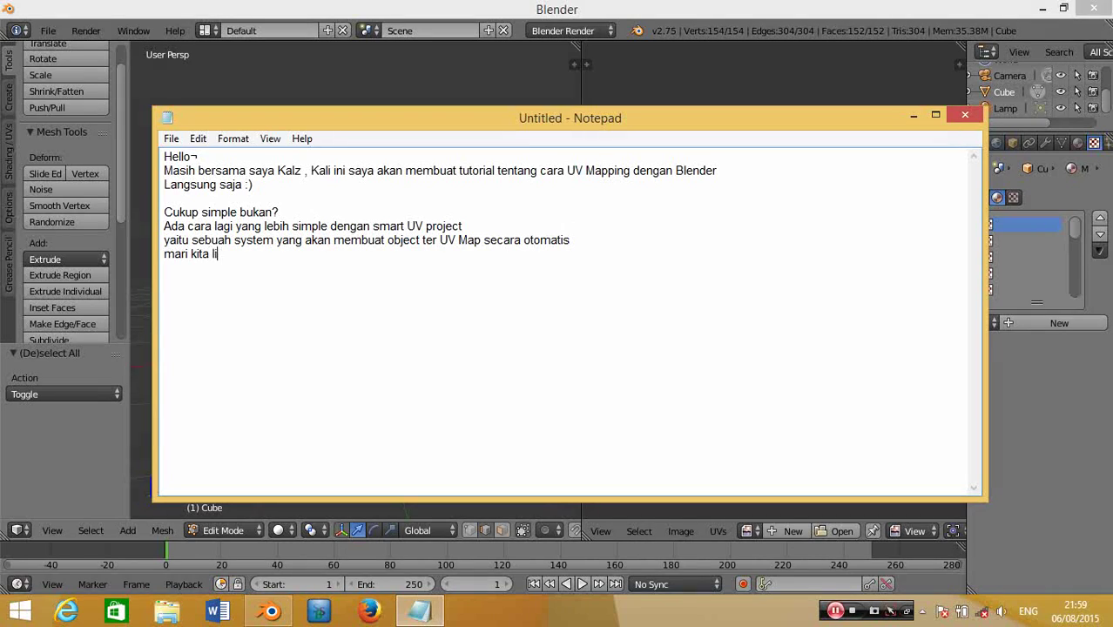
text(hat)
key(alt+Tab)
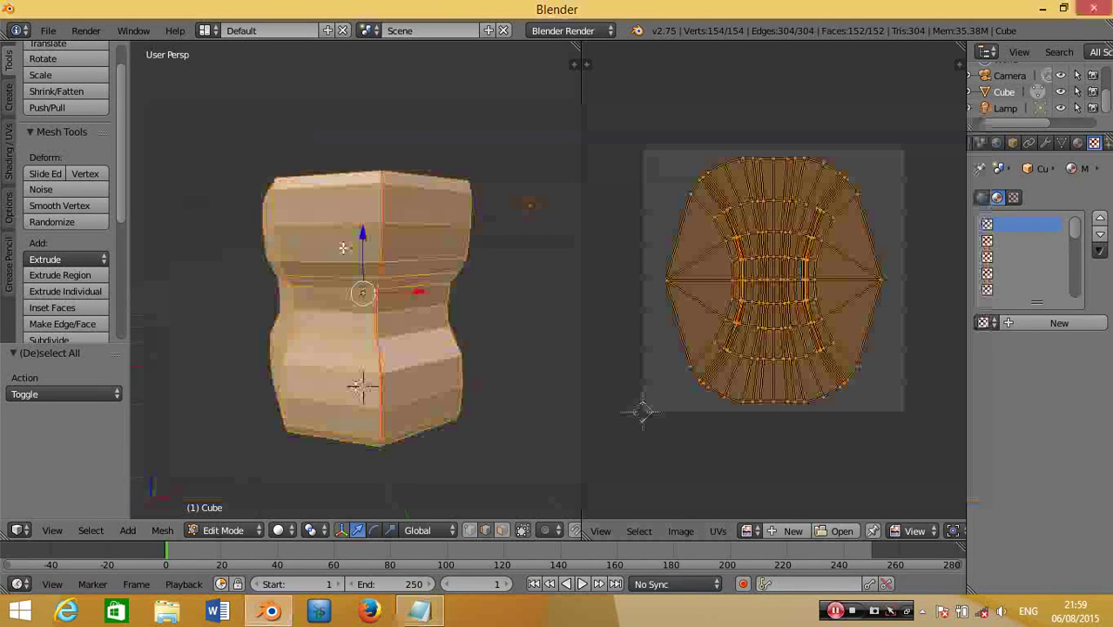
- Clear the seams from the selected mesh and unlink the image in the UV editor
key(a)
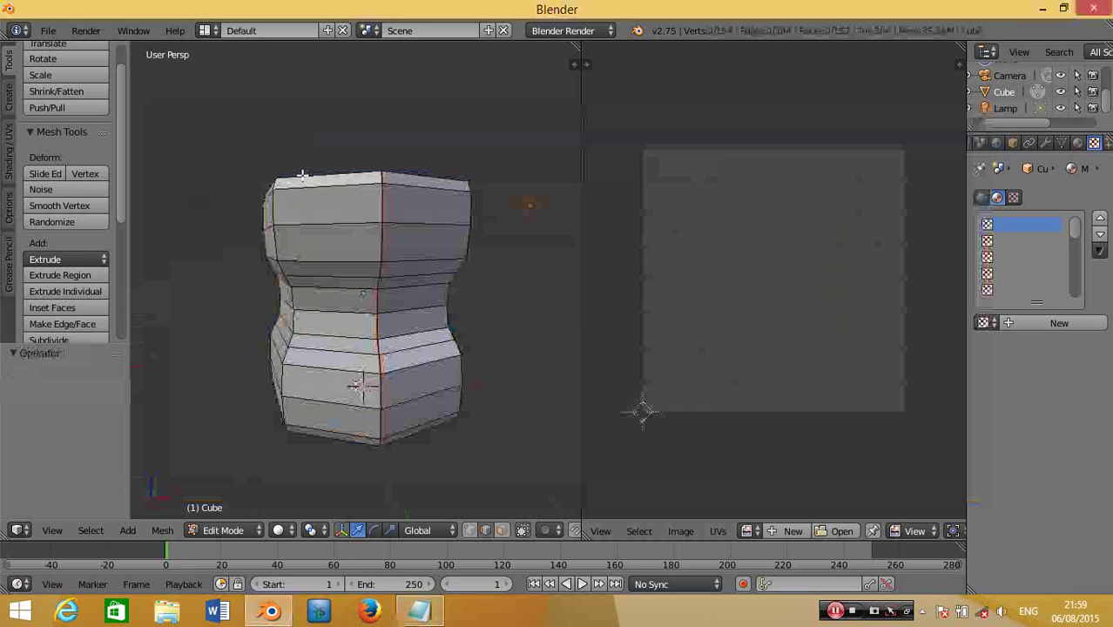
key(a)
key(a)
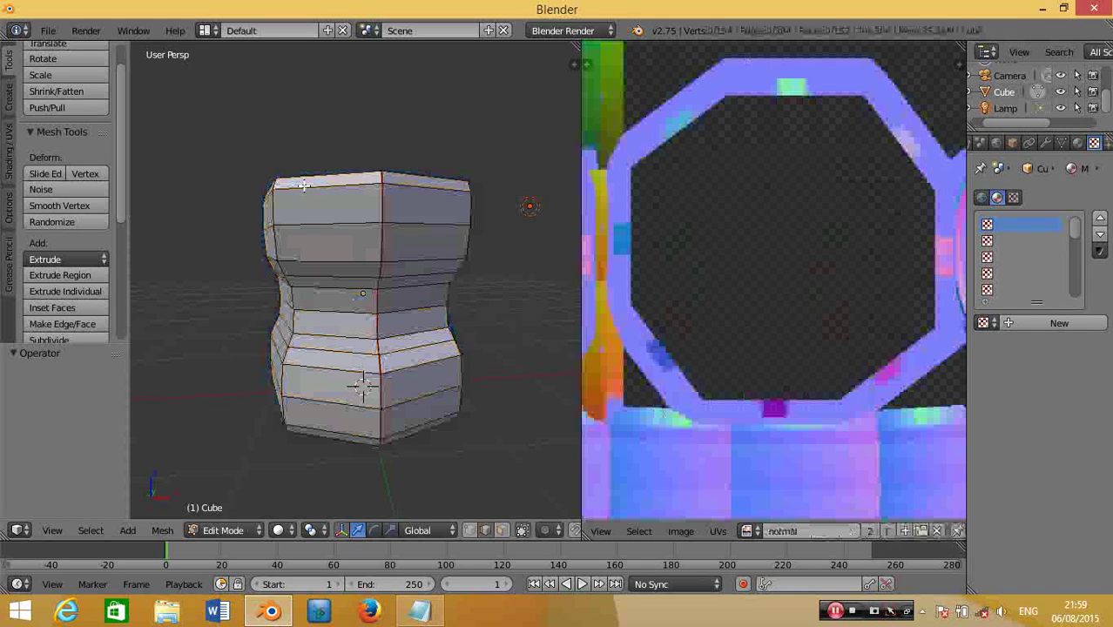
scroll(300, 209, down, 3)
key(ctrl+e)
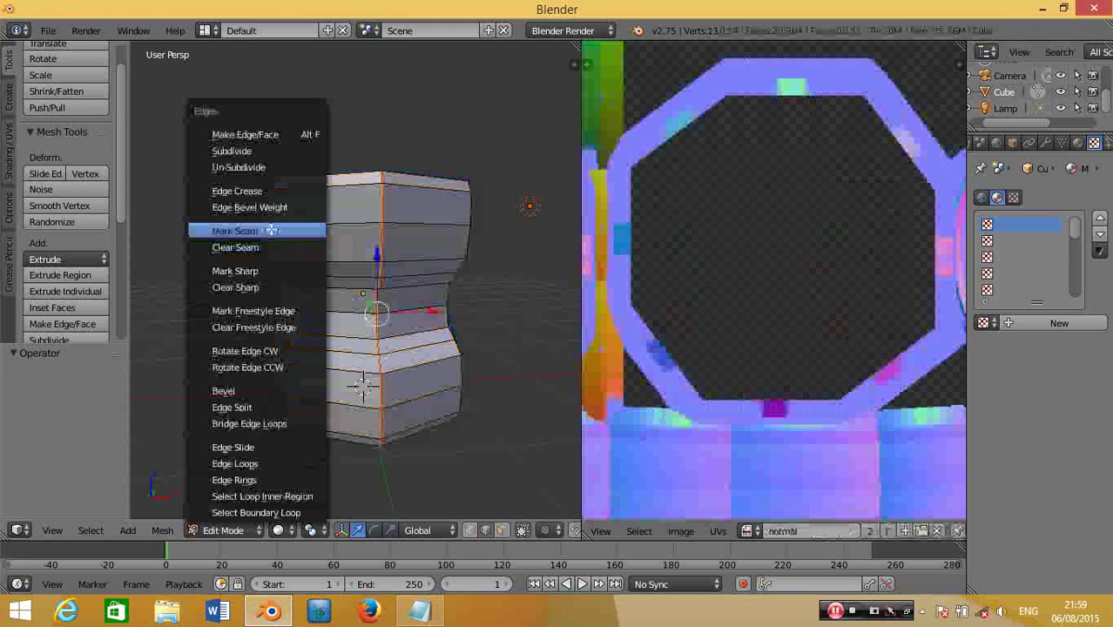
click(267, 247)
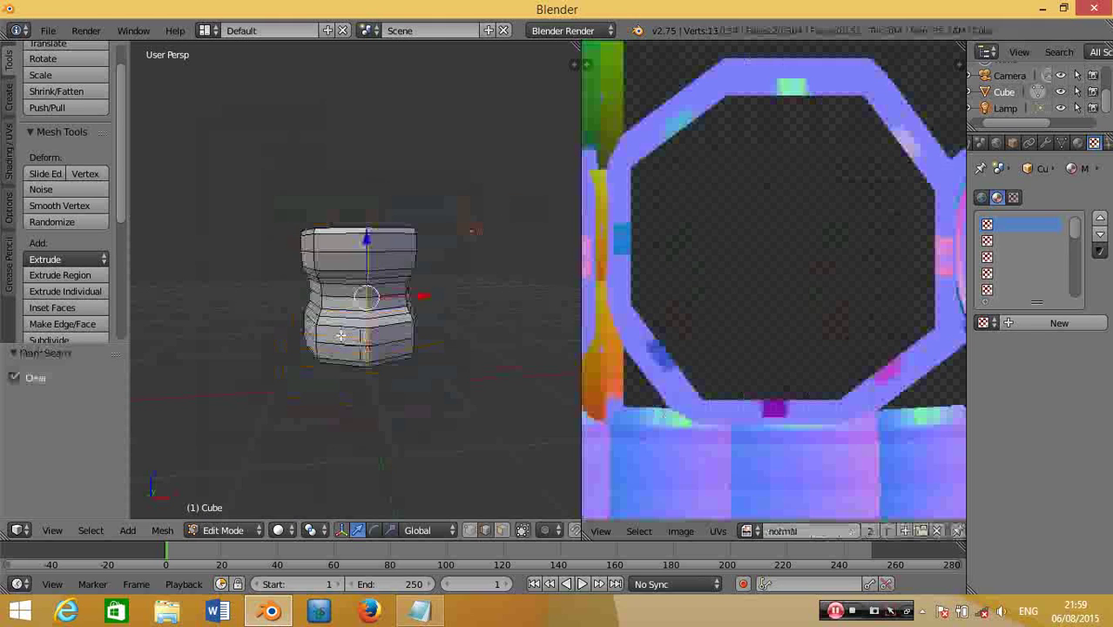
click(937, 530)
scroll(357, 411, up, 2)
- Re-unwrap the whole vase with Smart UV Project at a 66.00 angle limit
key(Tab)
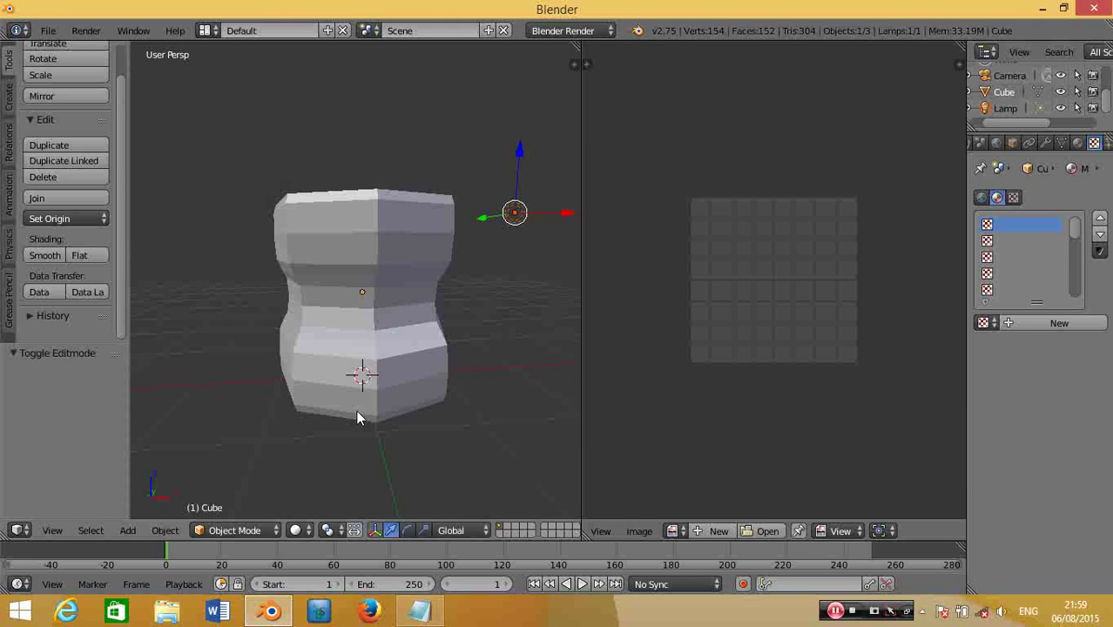
key(Tab)
key(a)
key(a)
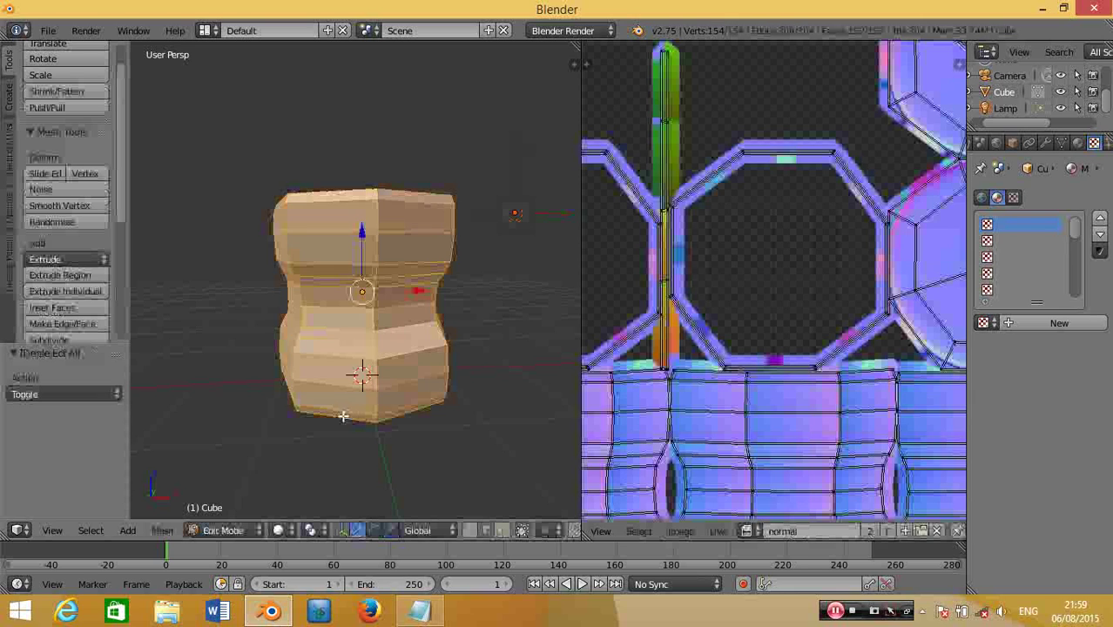
key(u)
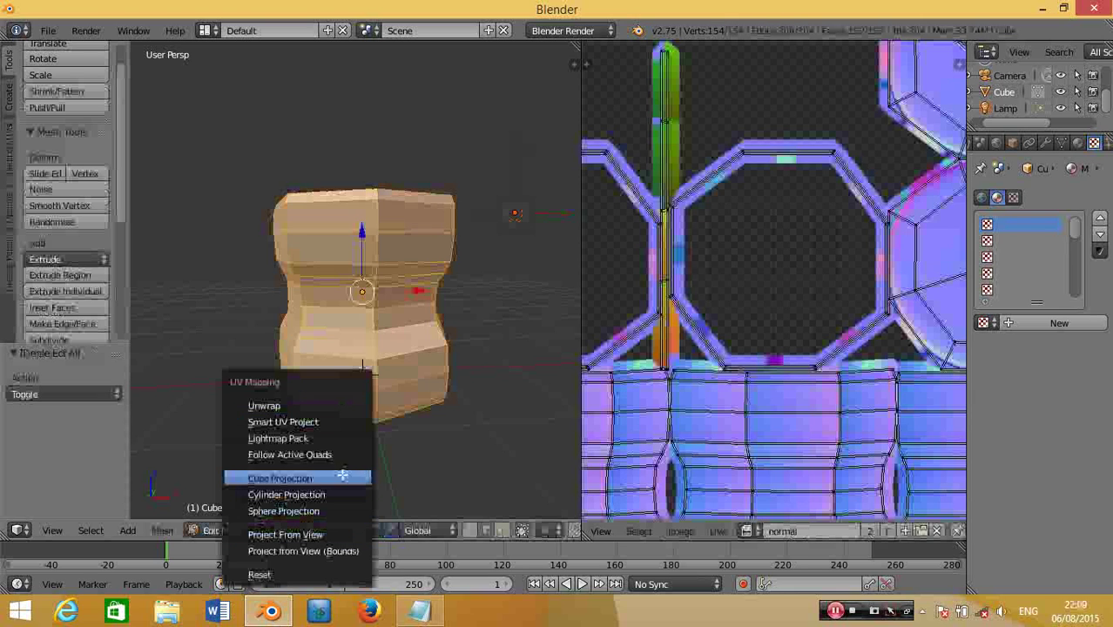
click(284, 421)
click(284, 524)
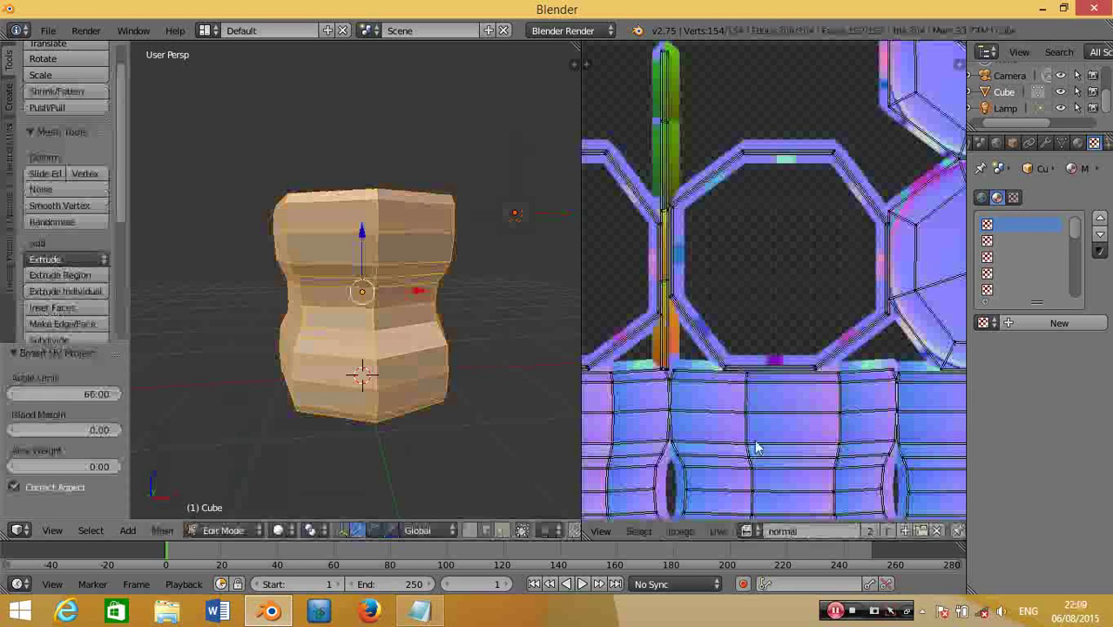
scroll(836, 427, down, 6)
scroll(826, 448, up, 2)
scroll(824, 446, up, 1)
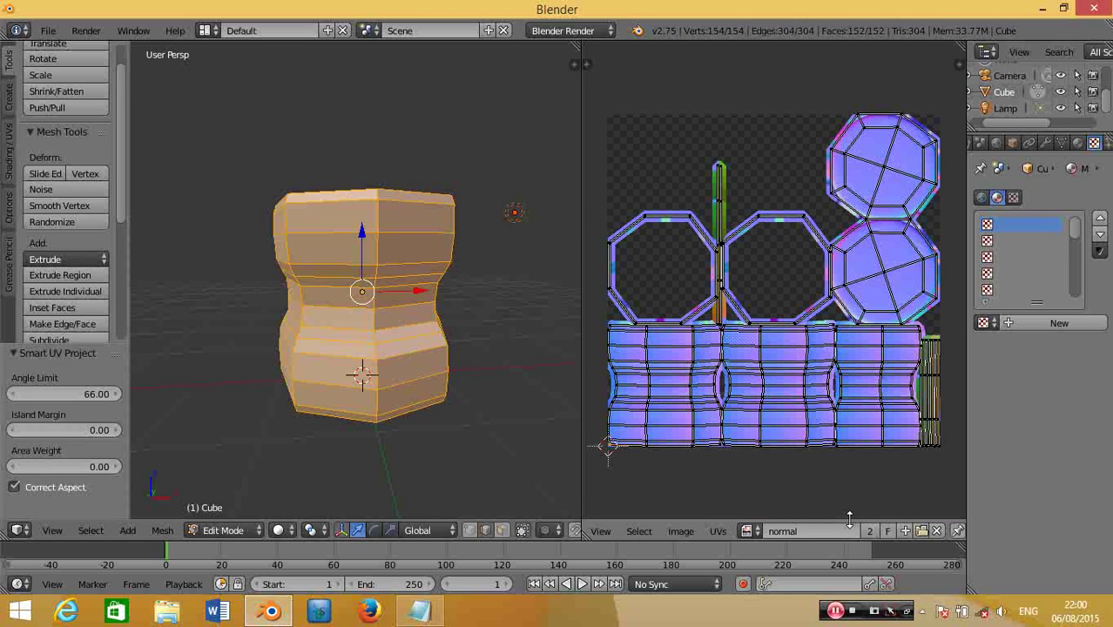
- Unlink the normal texture to show the bare Smart UV islands
click(937, 531)
scroll(896, 384, up, 4)
scroll(827, 335, up, 3)
scroll(827, 344, down, 1)
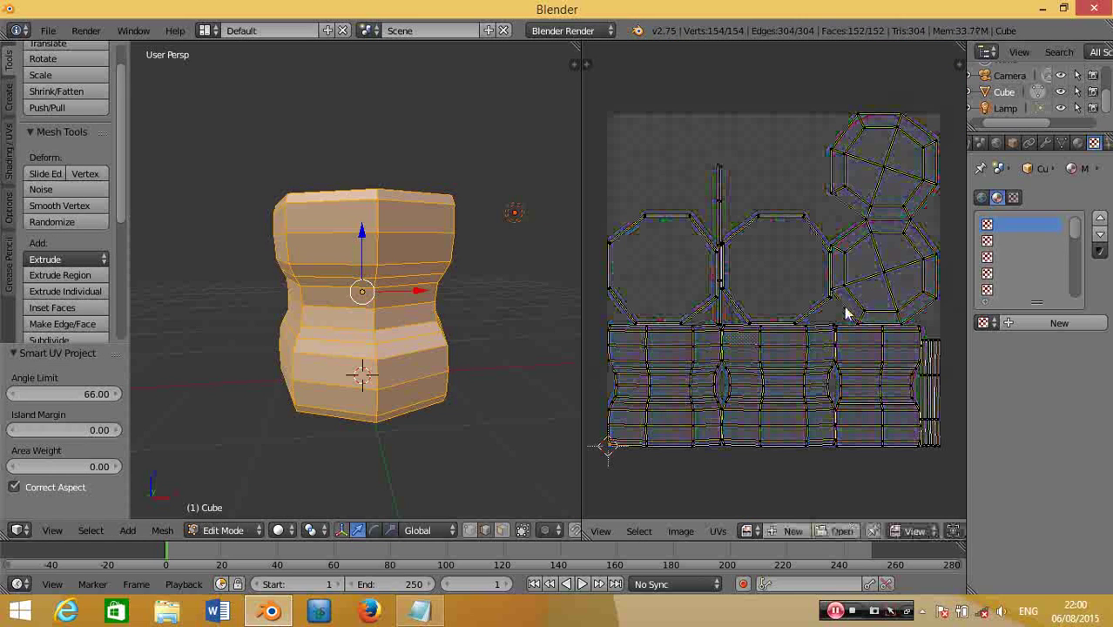
click(420, 612)
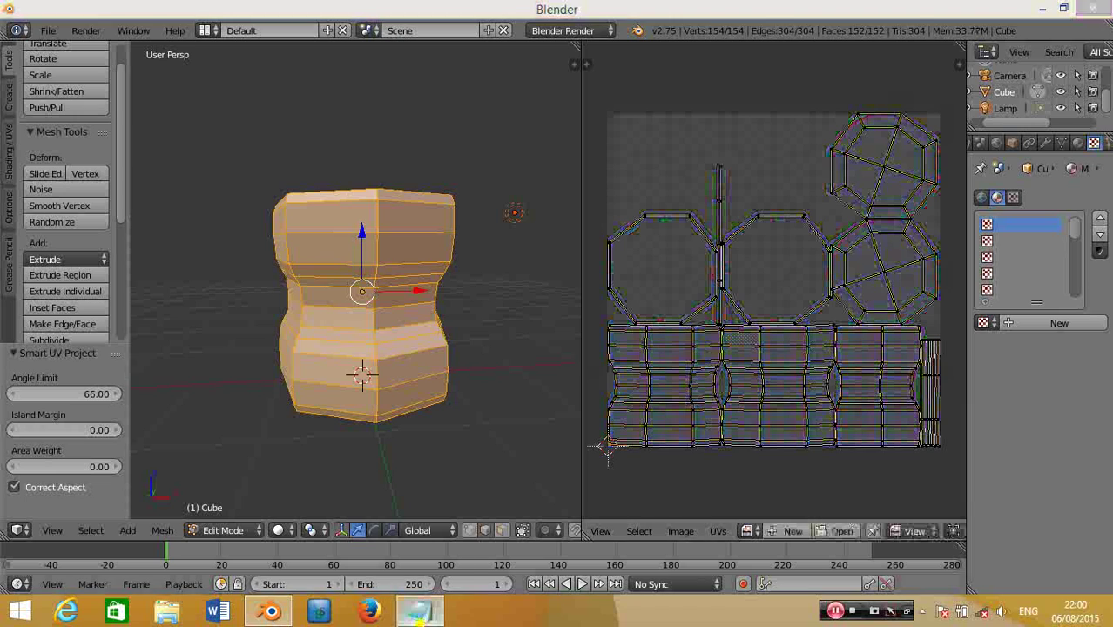
key(Return)
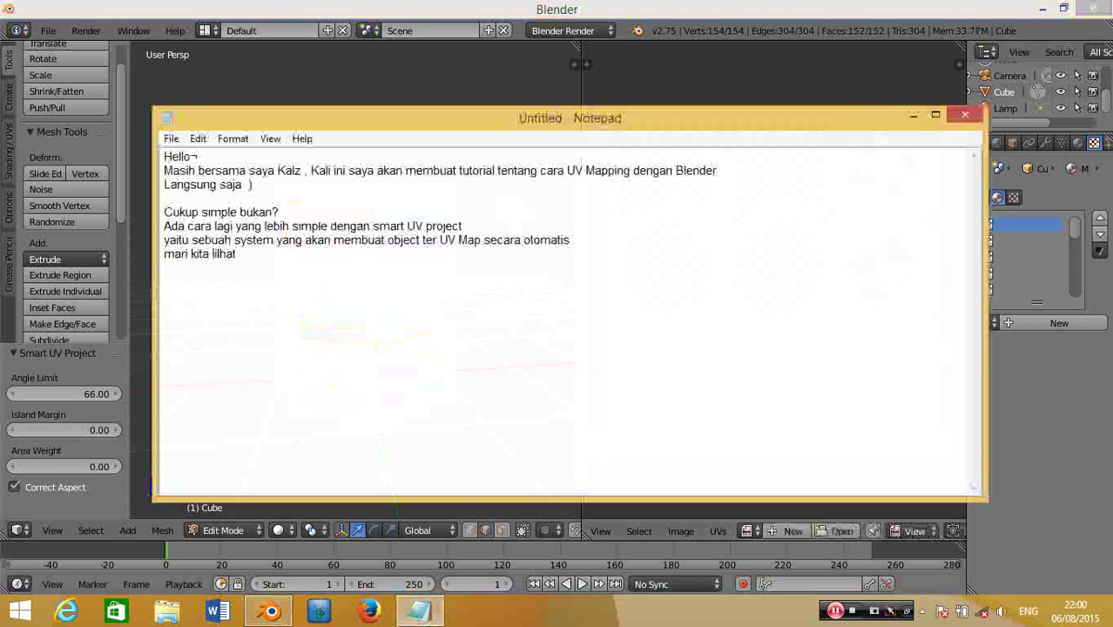
- Add the line 'Cukup mudah bukan? :3' to the notes
text(Cukup )
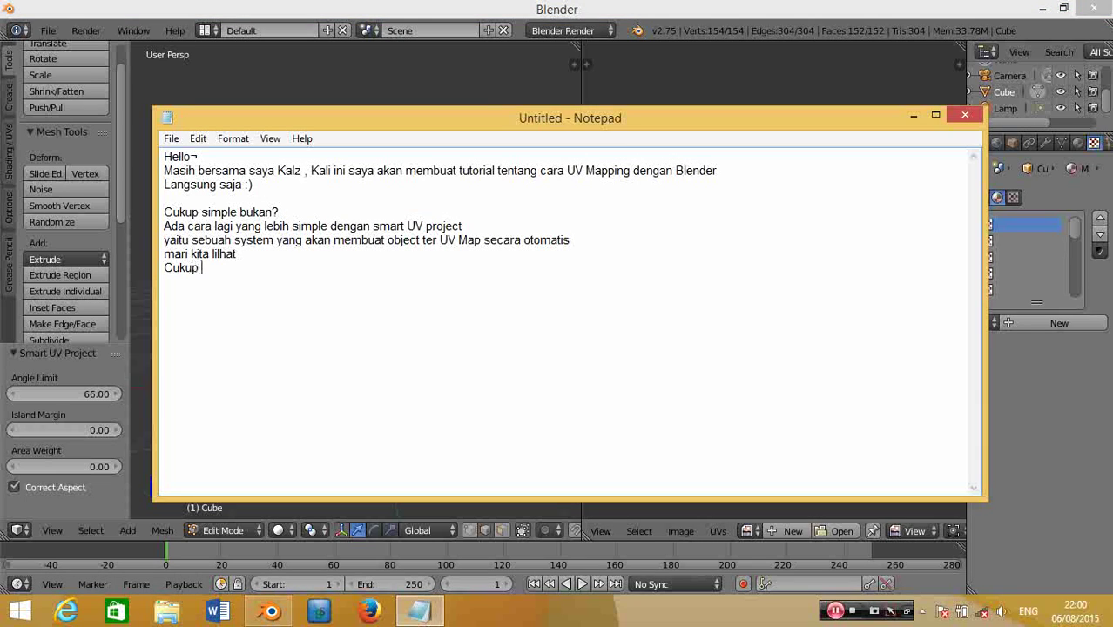
text(mudah)
text( bukan?  3)
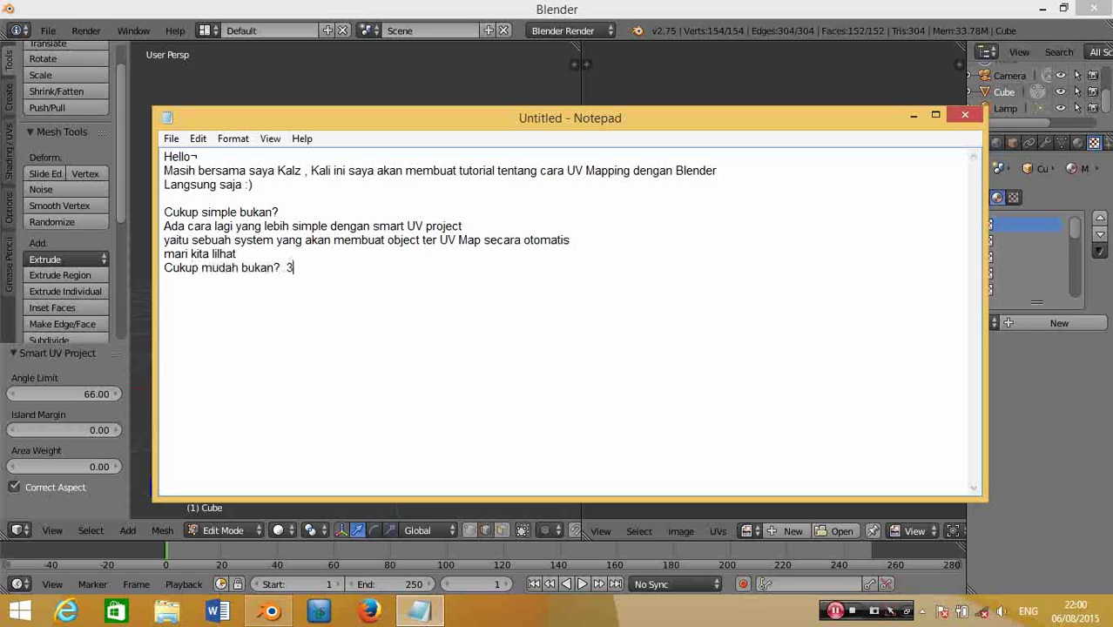
key(alt+Tab)
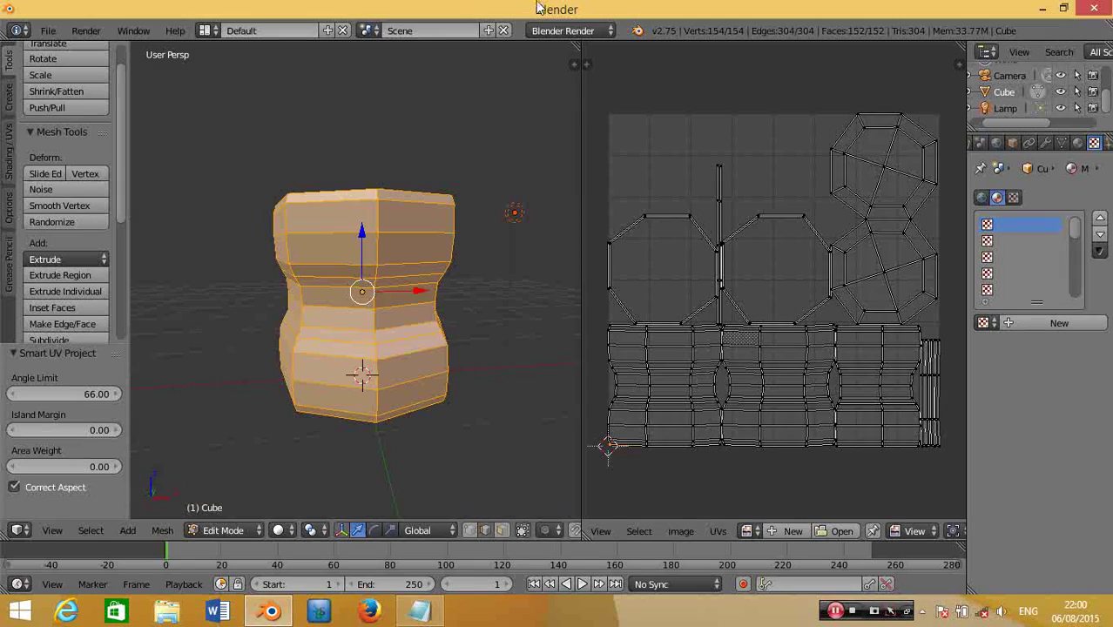
click(419, 612)
key(Return)
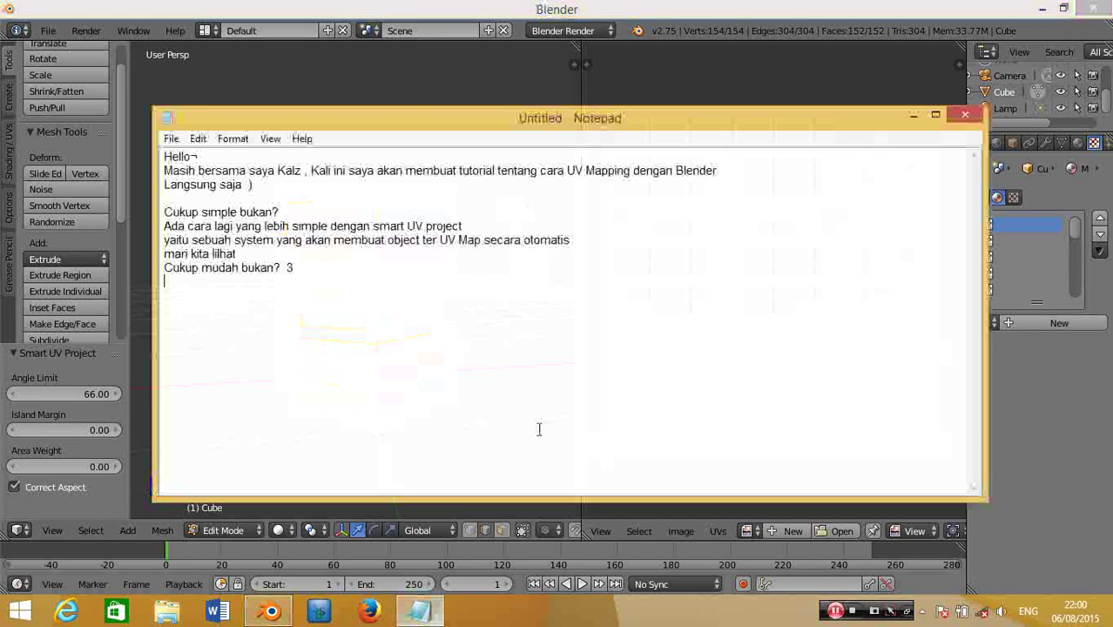
- Add lines listing Unwrap, Smart UV Project, Cube Projection, dan lain lain, plus 'Mungkin itu saja dari Saya'
text(kalian)
text( bisa memilih)
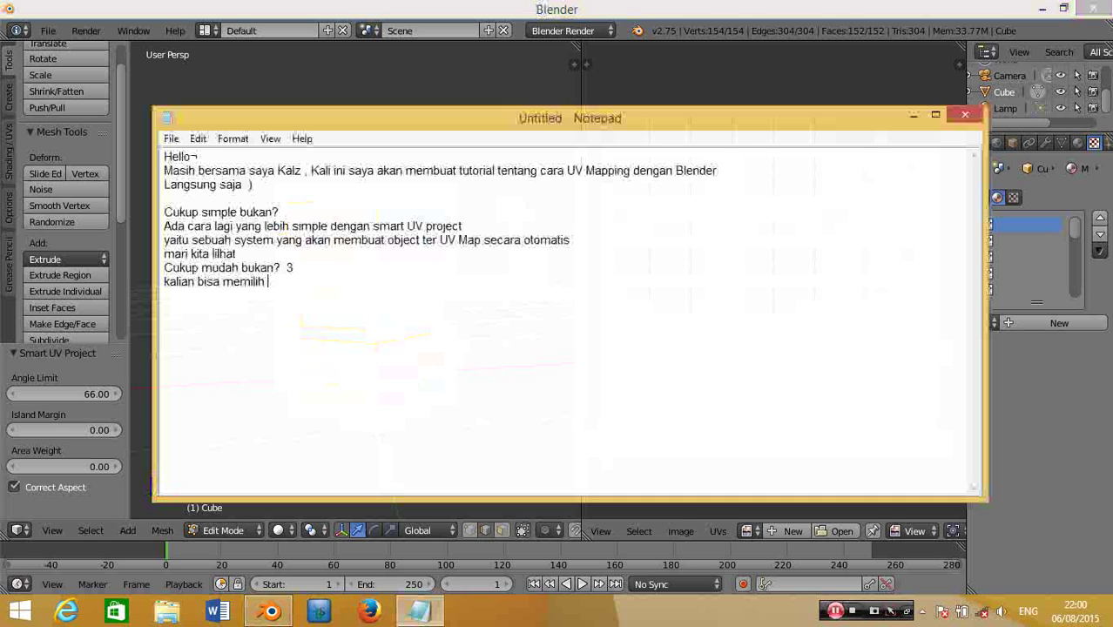
text( macam2 UV )
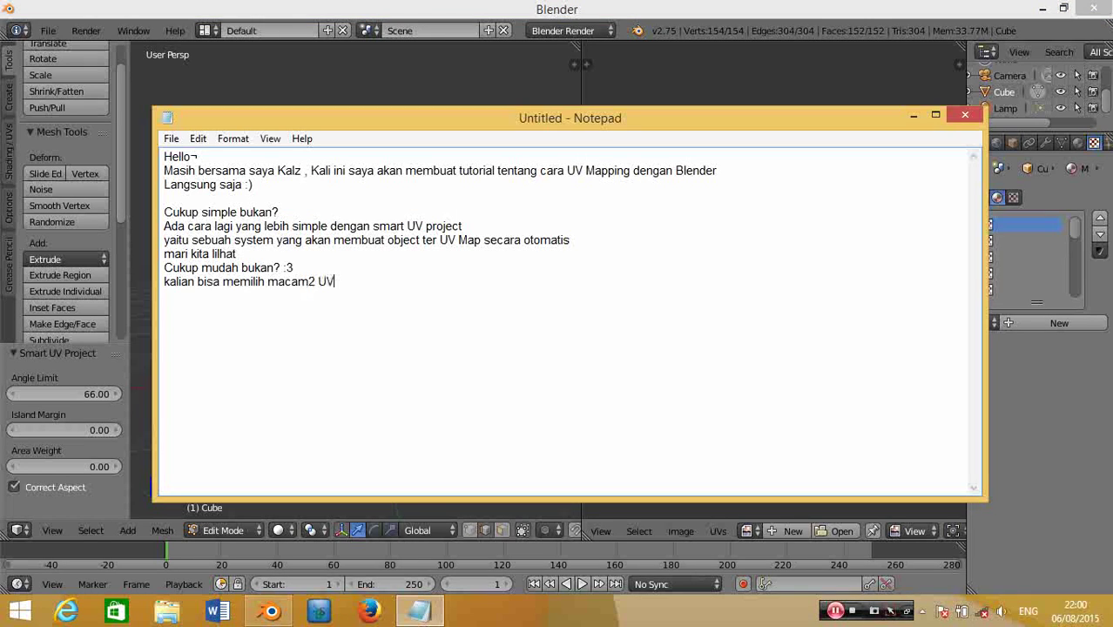
text(, Seperti )
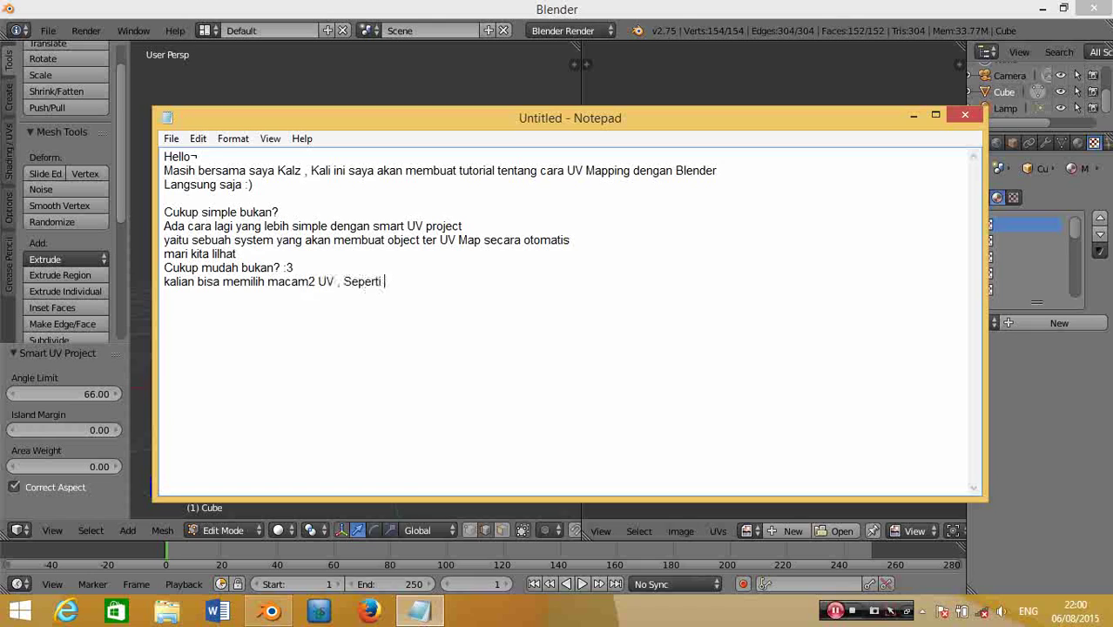
text(Unwrap , )
text(S)
text(mart UV Pr)
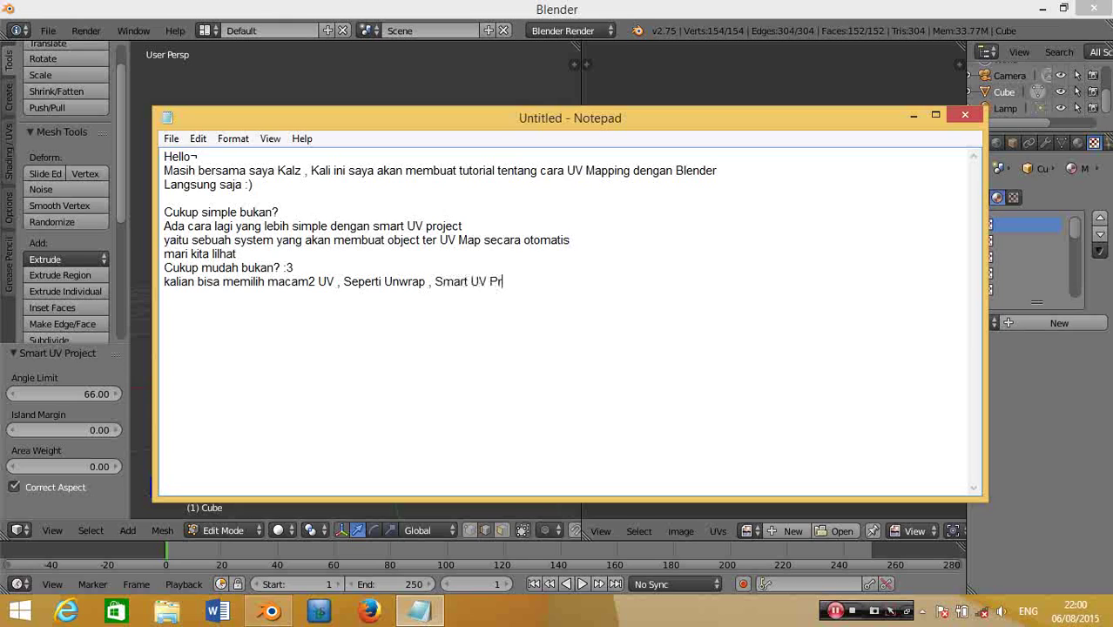
text(oject , C)
text(ube Project)
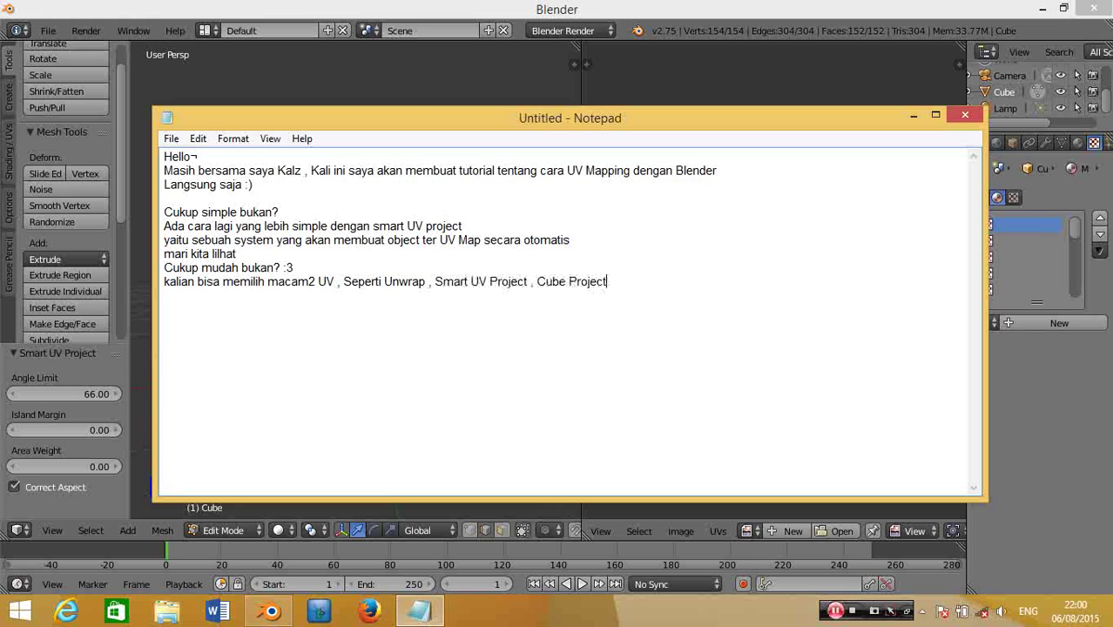
text(ion)
key(alt+Tab)
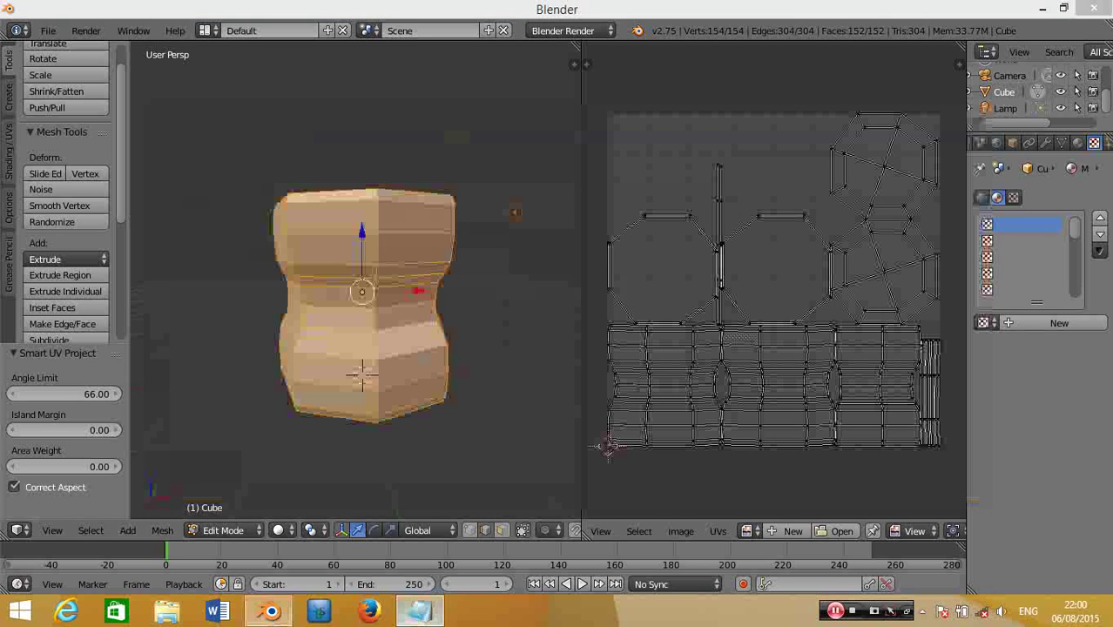
key(alt+Tab)
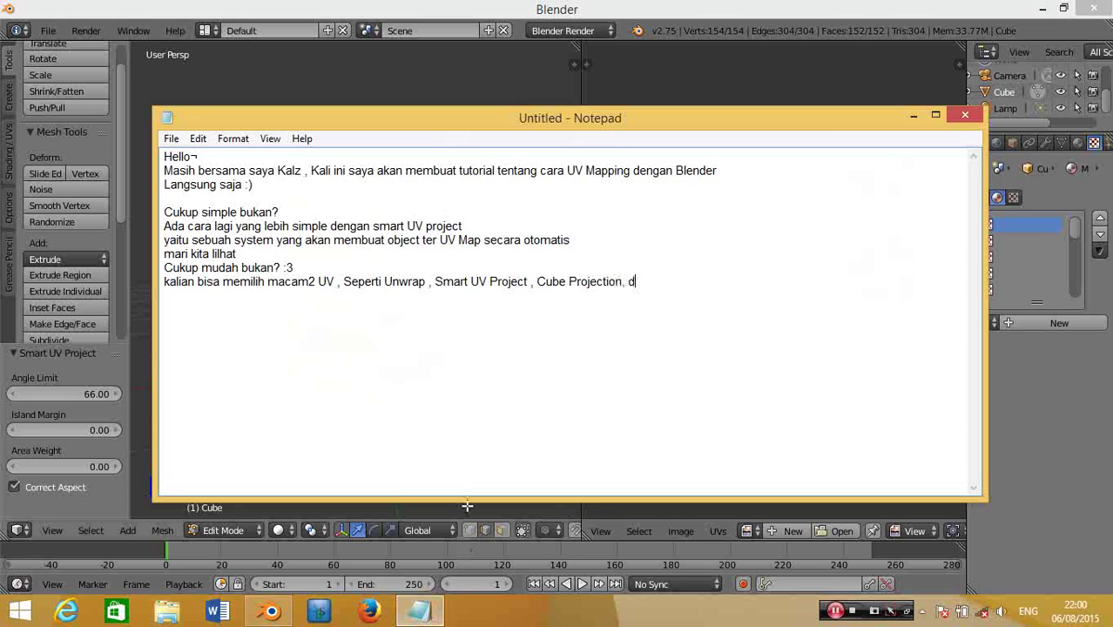
text(an lain lain  )
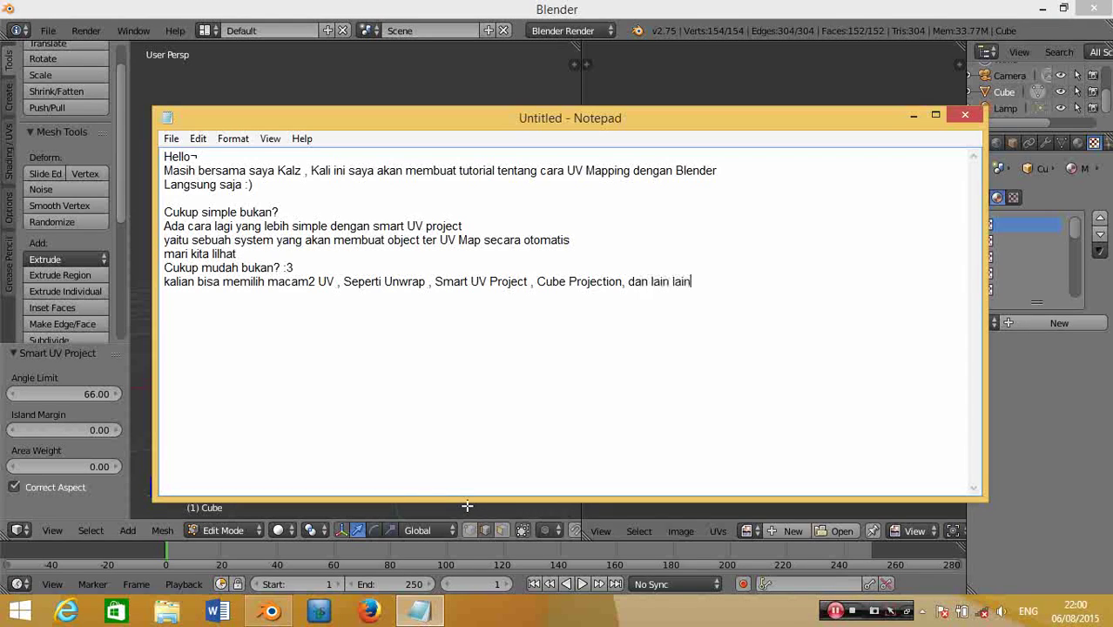
text(Mun)
text(gkin itu saja)
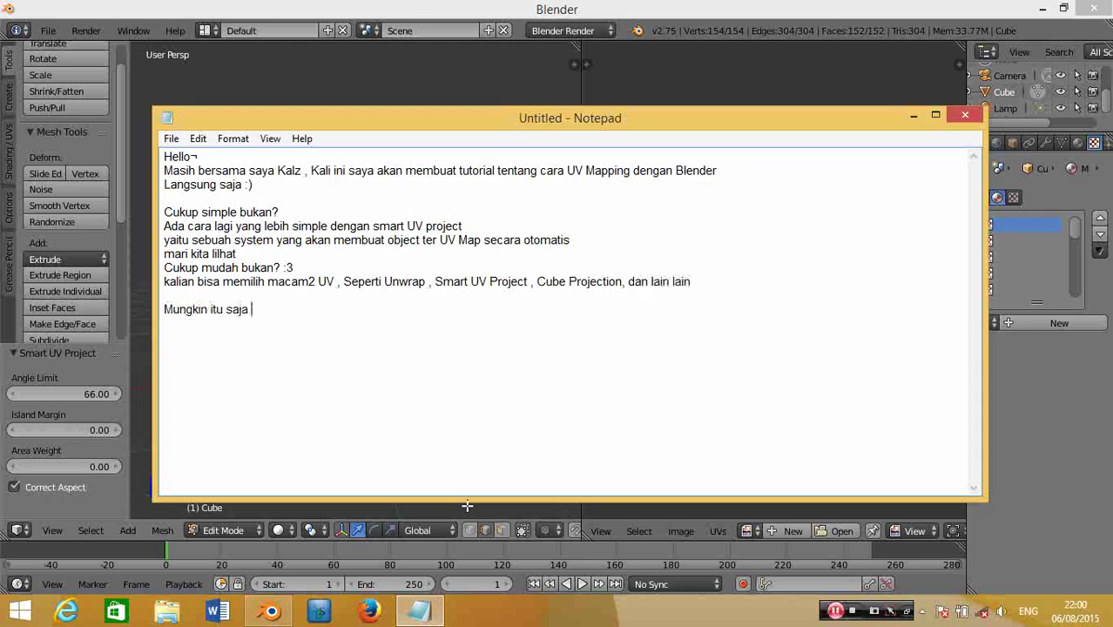
text( dari Saya)
- Add 'Mohon Maaf jika Ada Kesalahan' and 'Thanks For Watching & Enjoy!' on new lines
key(Return)
text(Mohon Maaf )
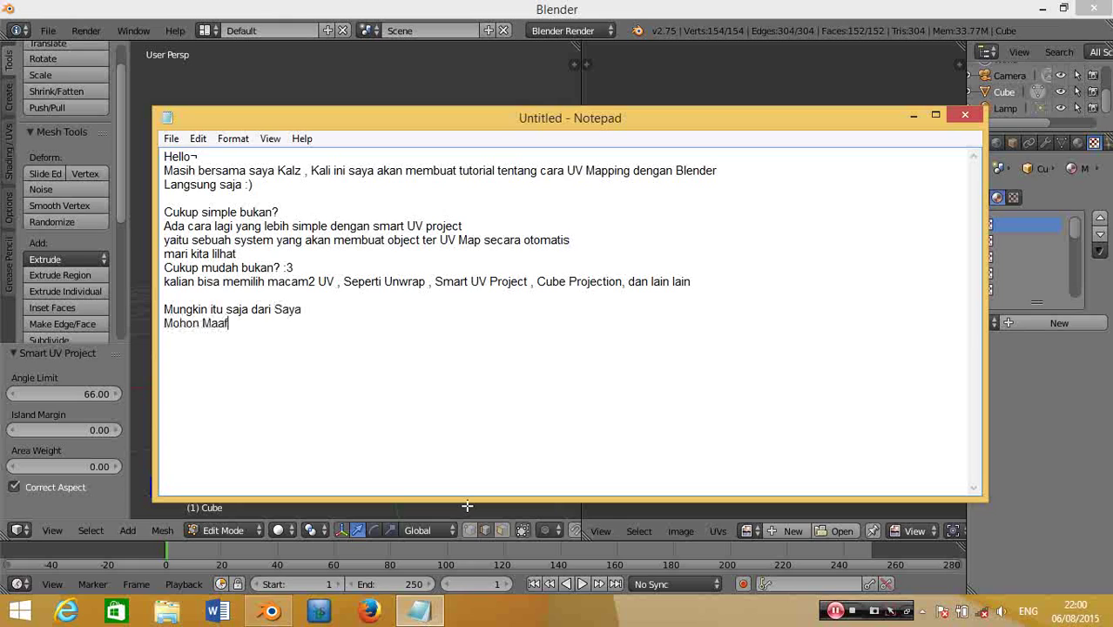
text(jika Ada)
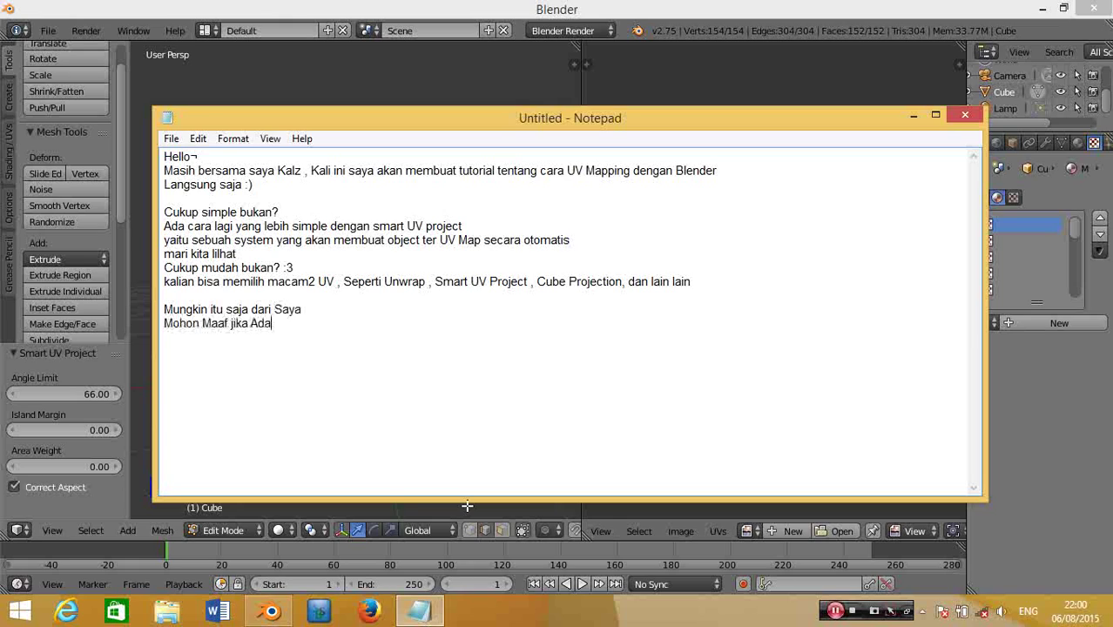
text( Ke)
text(salahan  )
text(T)
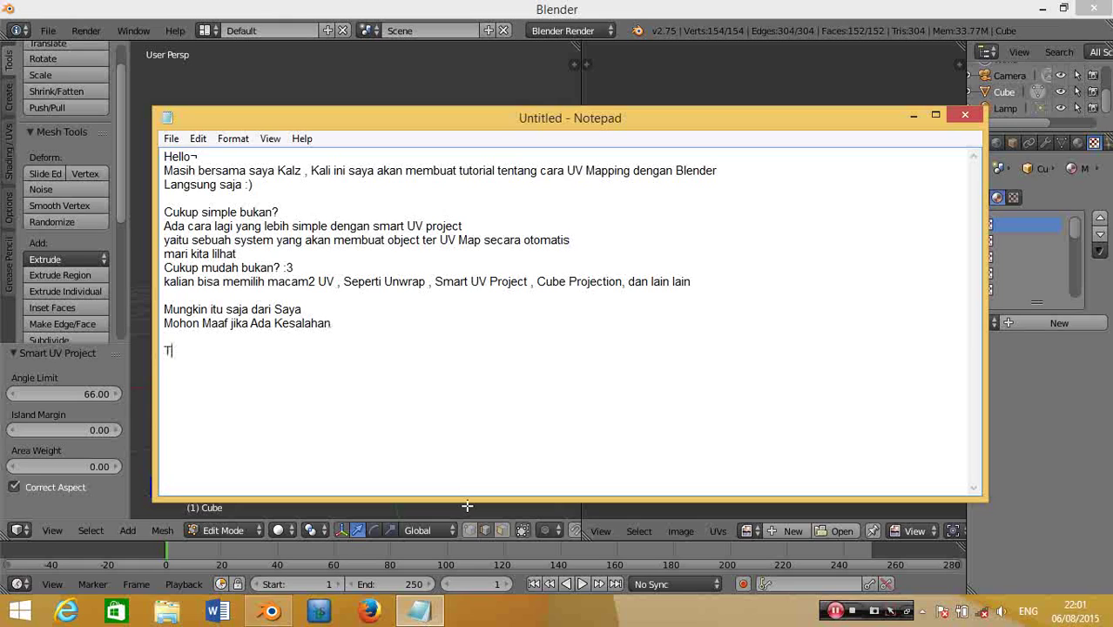
text(hanks For )
text(w)
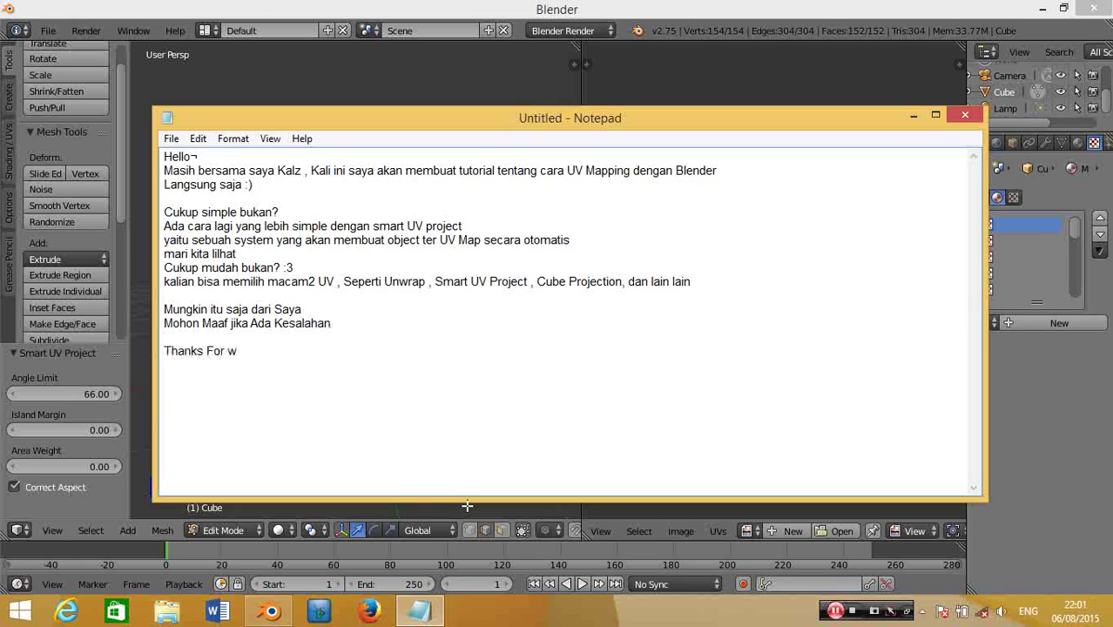
key(BackSpace)
text(Watching )
text(&)
text( Enjoy!)
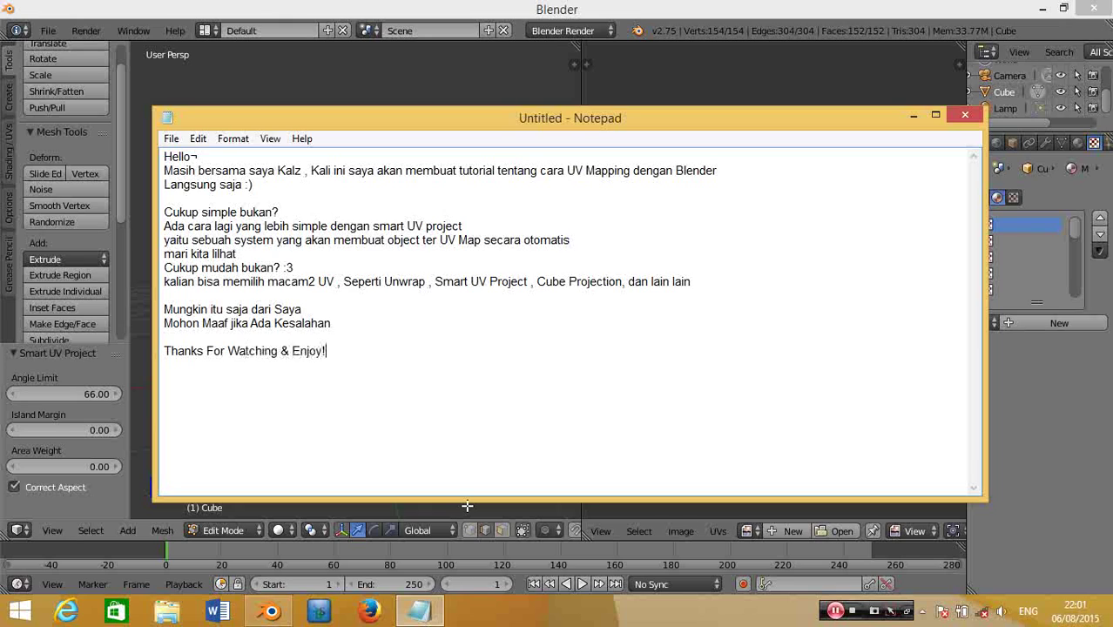